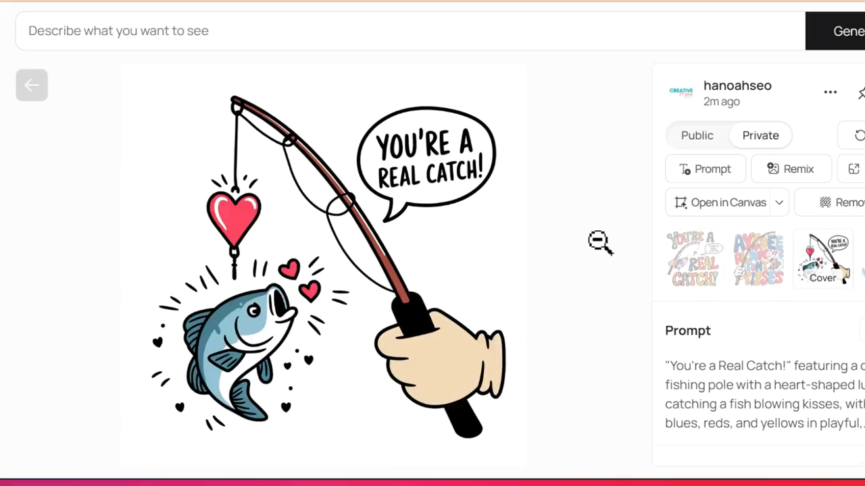
- Close the enlarged fishing design and browse the Valentine pun designs in the private gallery
left_click(598, 242)
scroll(270, 120, "down", 4)
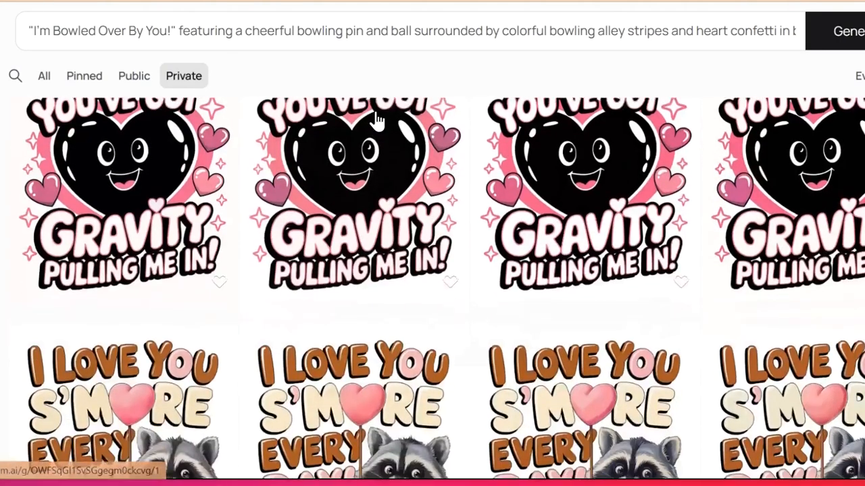
scroll(376, 121, "down", 5)
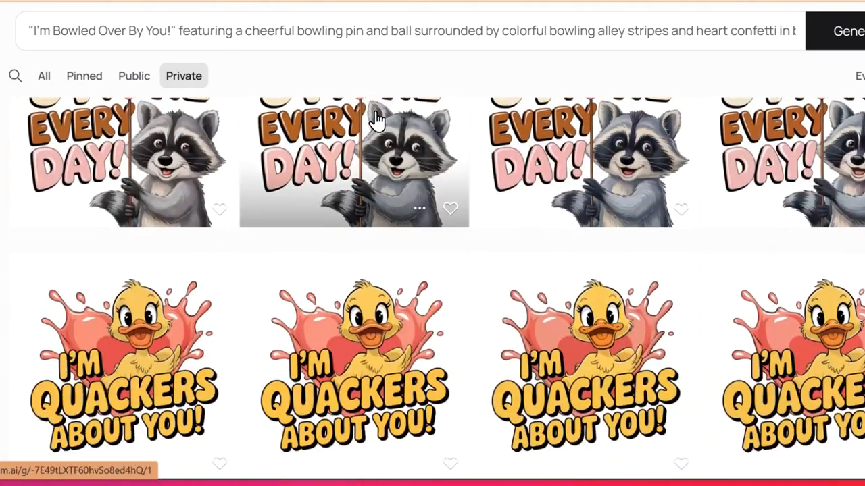
scroll(377, 120, "down", 5)
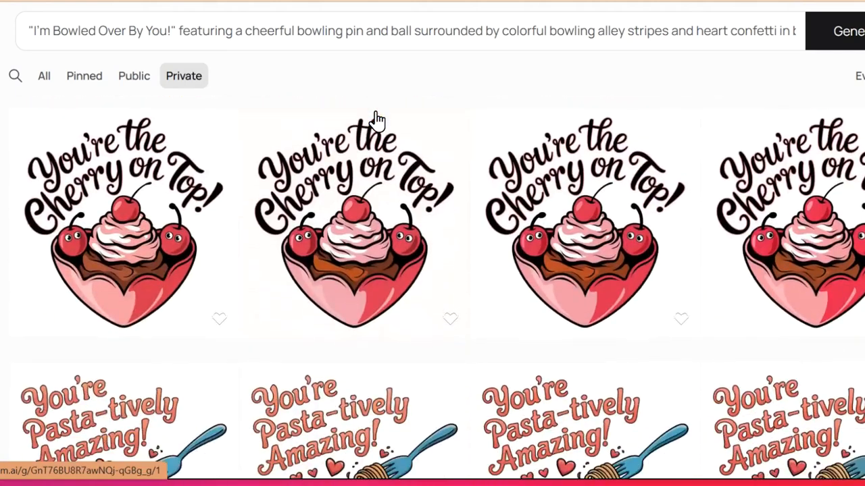
scroll(376, 121, "down", 4)
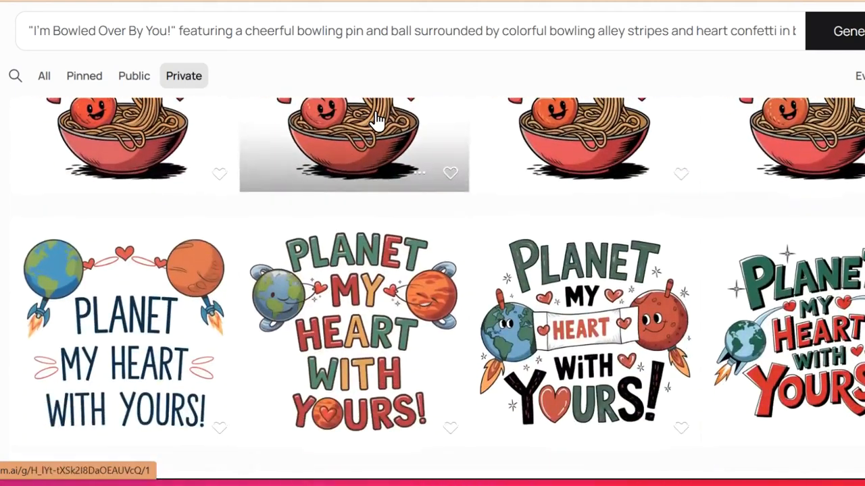
scroll(377, 120, "down", 8)
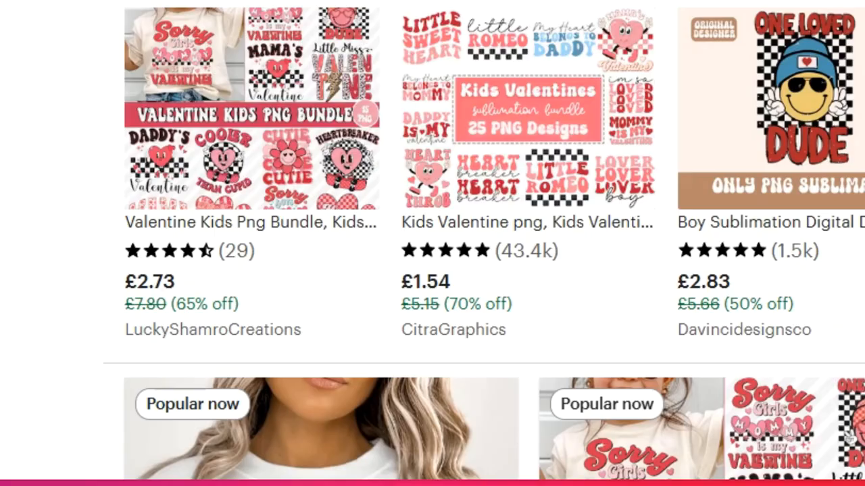
scroll(433, 243, "down", 6)
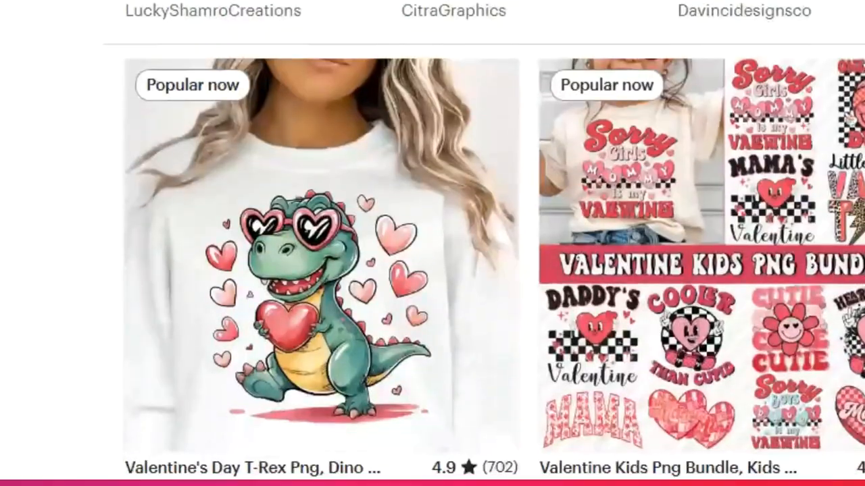
- Switch to Etsy and examine the Valentine PNG bundle search results and the Corny Love Puns bundle listing
scroll(433, 243, "down", 8)
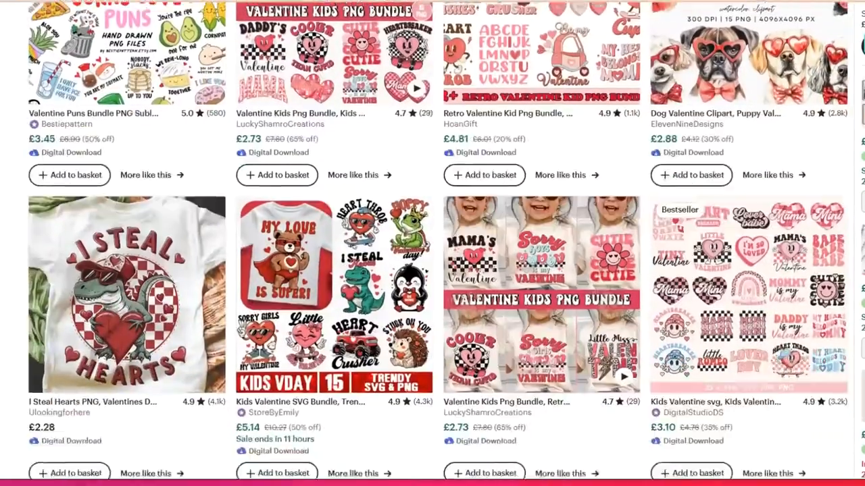
scroll(433, 243, "down", 3)
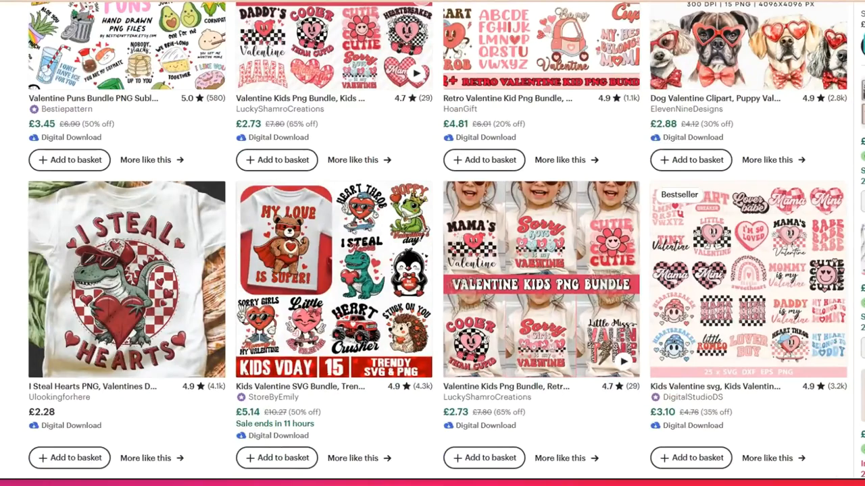
scroll(432, 243, "down", 10)
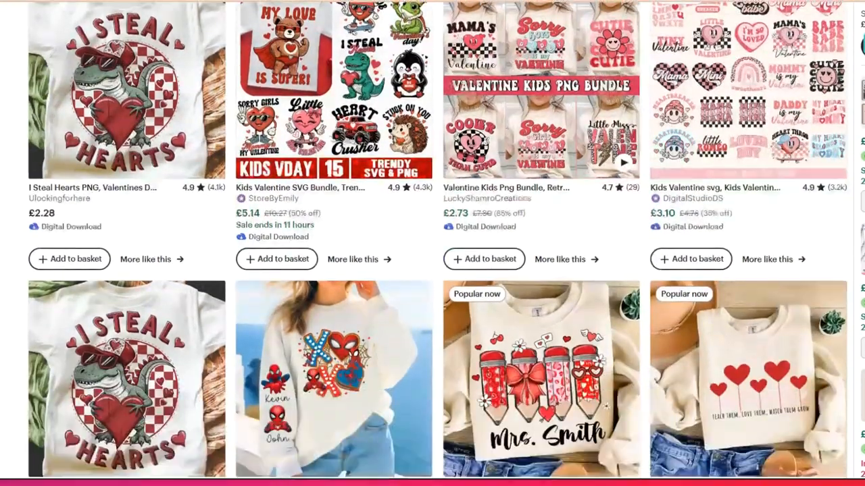
scroll(432, 244, "down", 11)
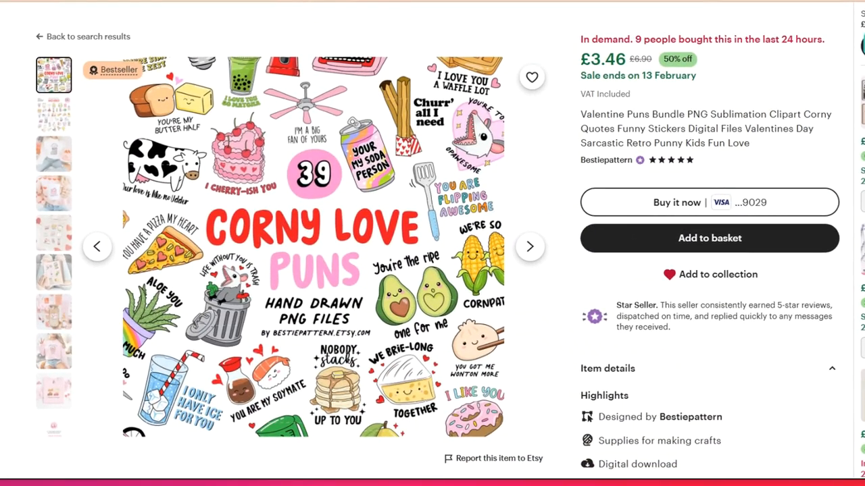
scroll(432, 243, "down", 2)
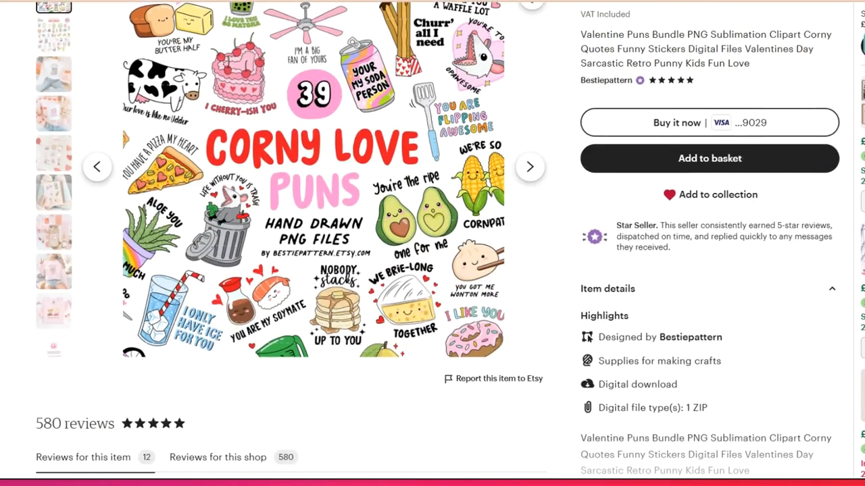
scroll(433, 244, "up", 2)
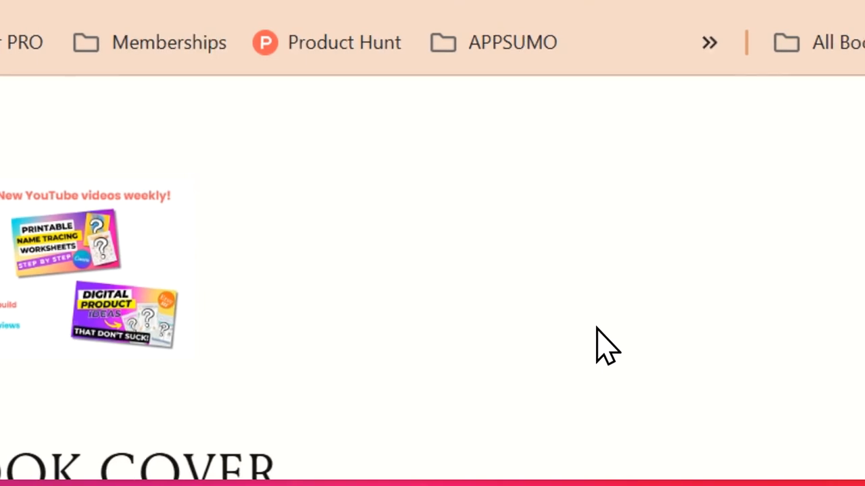
- Examine the sign-up page for the "Kids Fun Puns & Clipart Maker" book cover, including its heading, email form and Valentine Edition cover image
scroll(595, 328, "down", 5)
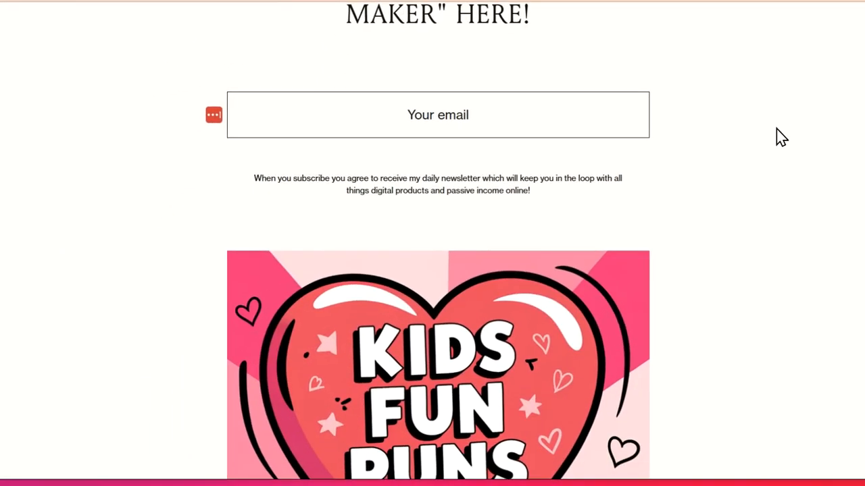
scroll(780, 137, "down", 3)
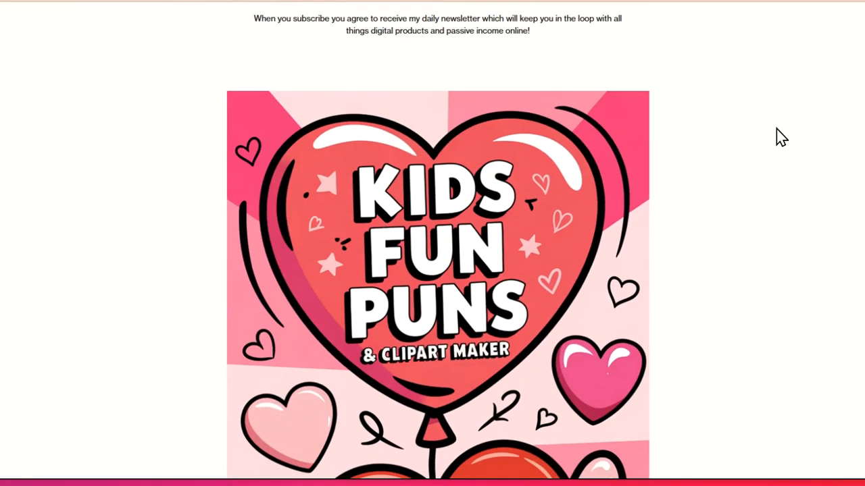
scroll(781, 137, "down", 3)
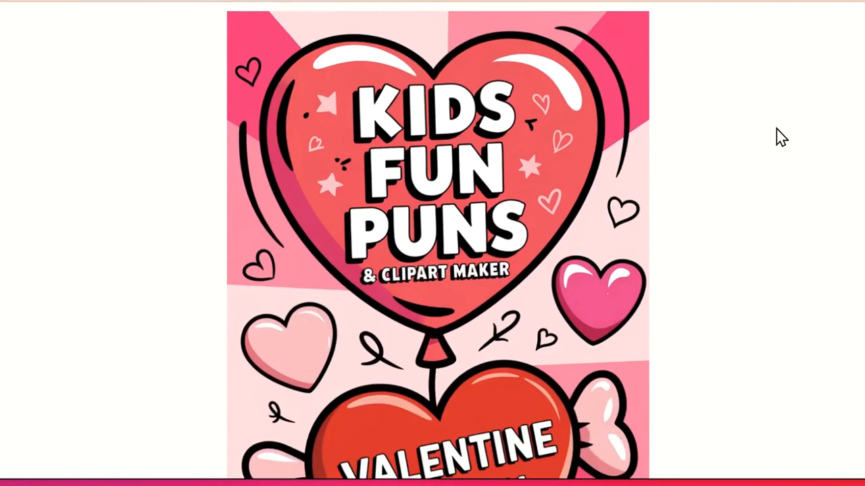
scroll(780, 137, "down", 3)
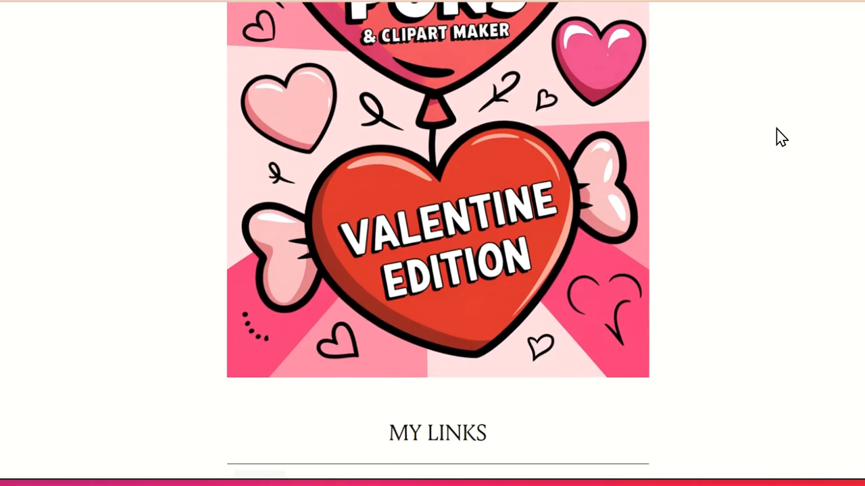
scroll(780, 137, "down", 2)
scroll(780, 137, "down", 2)
scroll(780, 137, "up", 2)
scroll(780, 138, "up", 2)
scroll(782, 137, "up", 2)
scroll(781, 138, "up", 6)
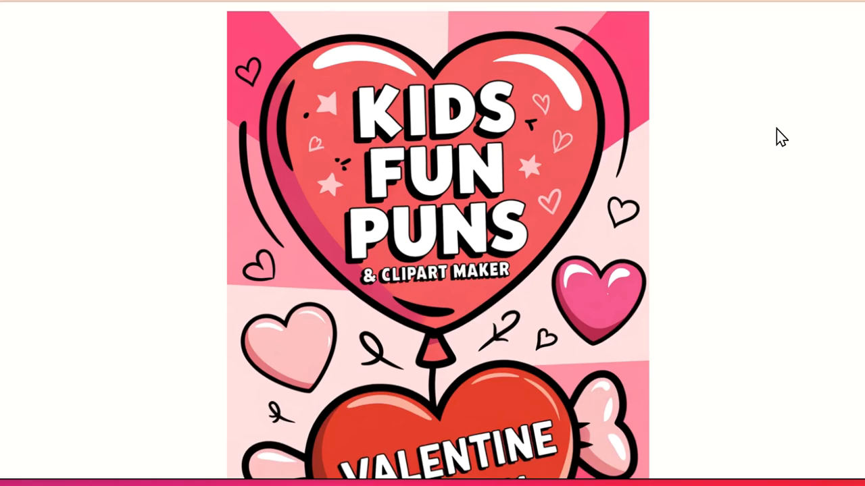
scroll(782, 138, "up", 2)
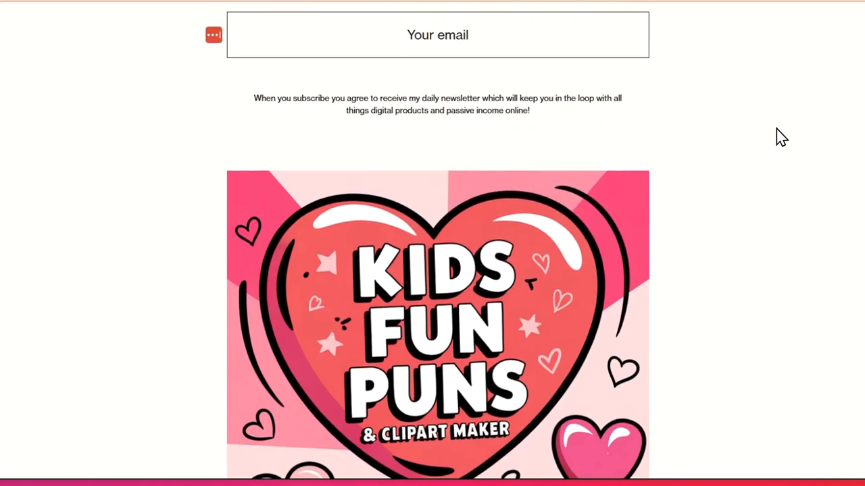
scroll(781, 137, "up", 4)
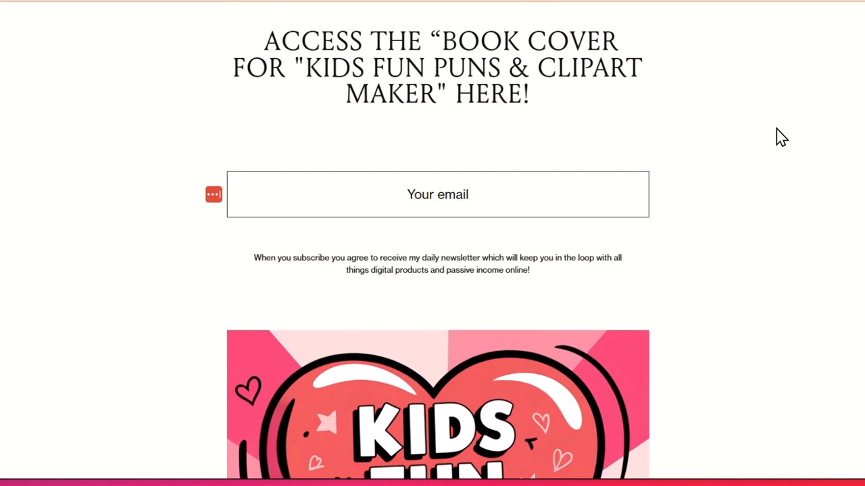
scroll(782, 137, "up", 4)
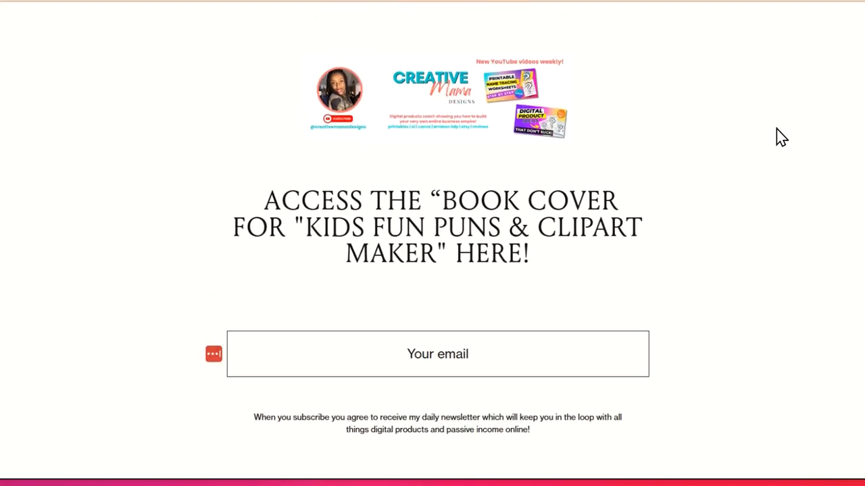
scroll(782, 137, "down", 6)
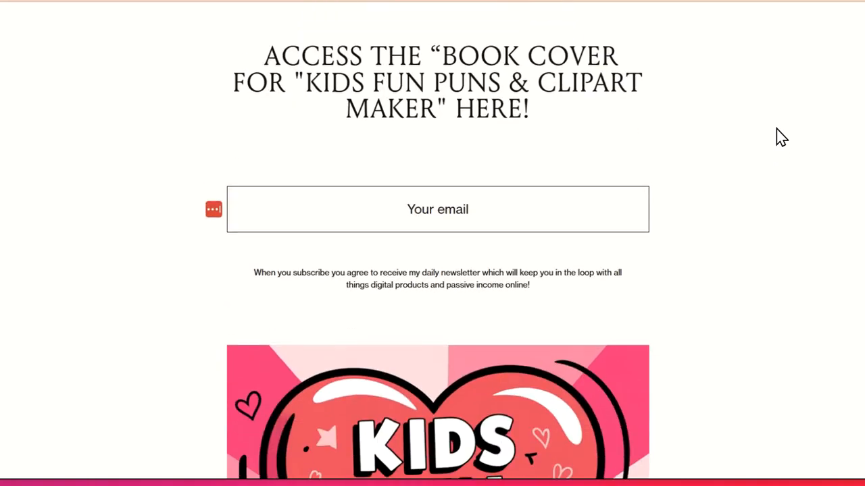
scroll(782, 137, "down", 6)
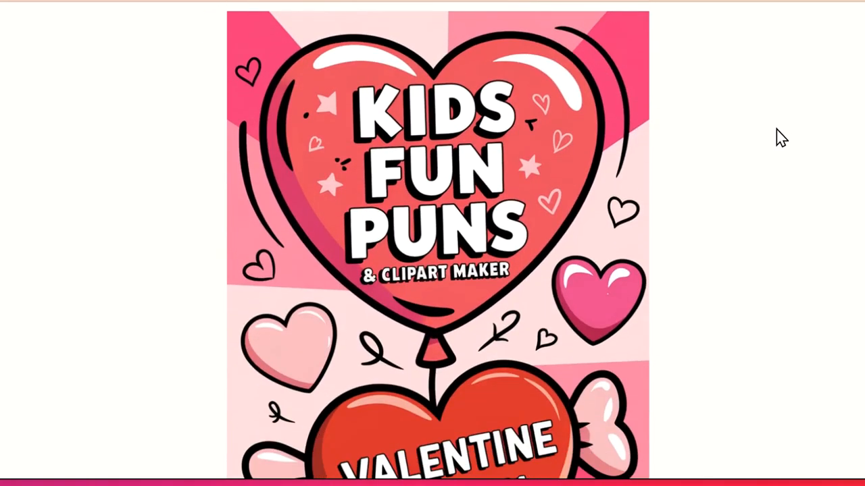
- Enter the subscriber's email address in the book cover sign-up form
scroll(776, 129, "up", 6)
left_click(454, 115)
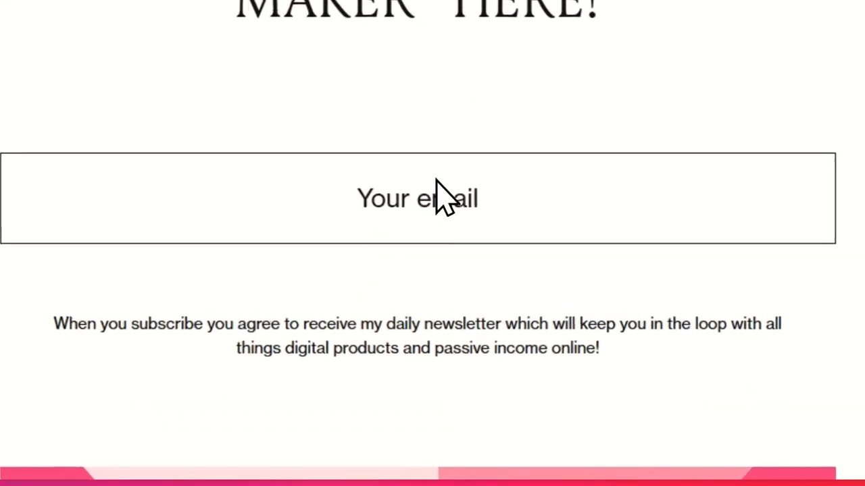
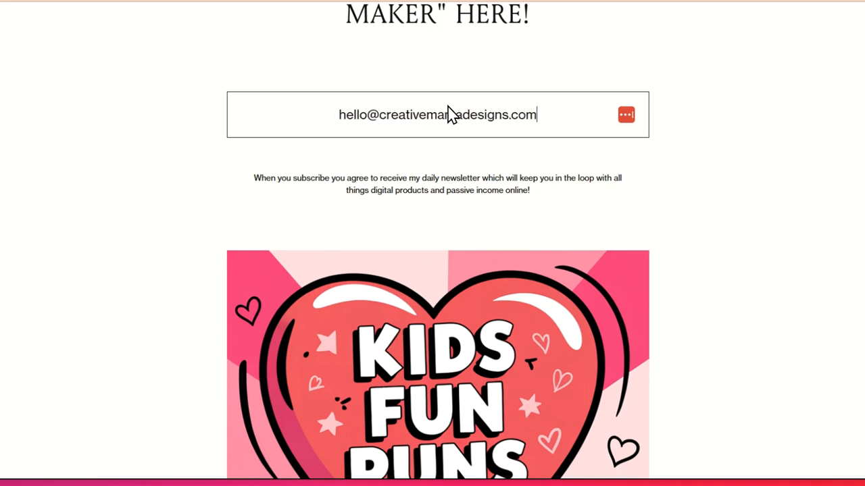
scroll(477, 169, "down", 5)
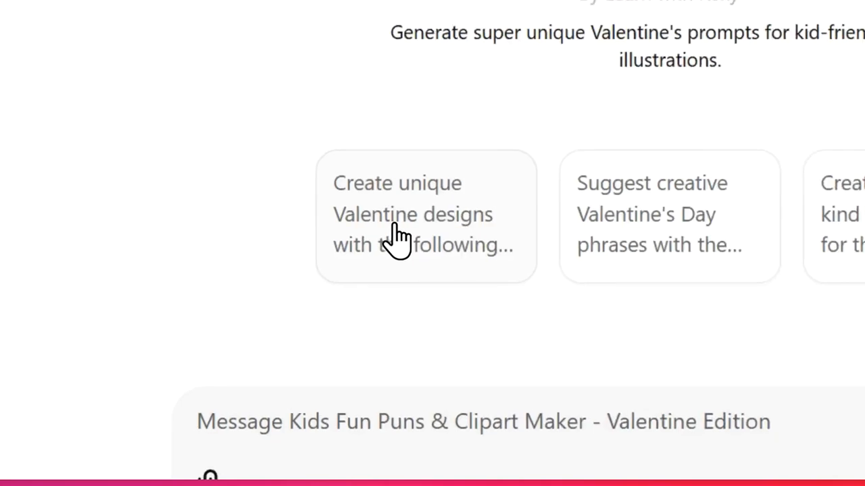
- In the Valentine Edition custom GPT in ChatGPT, send the suggested prompt "Create unique Valentine designs with the following theme:" and review the requested design details
left_click(398, 238)
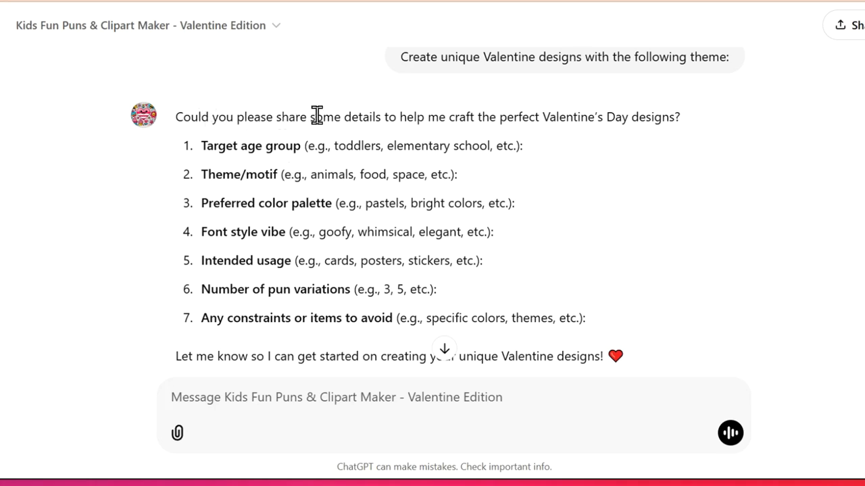
scroll(315, 114, "down", 2)
scroll(316, 114, "up", 2)
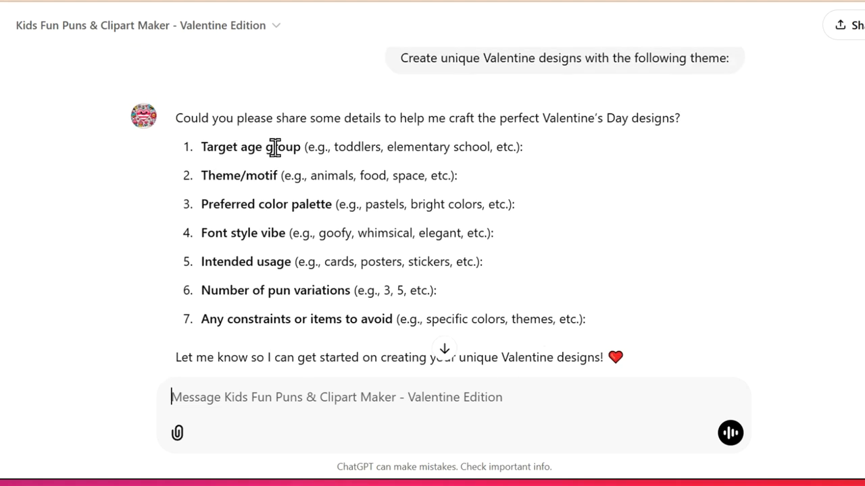
scroll(274, 147, "down", 2)
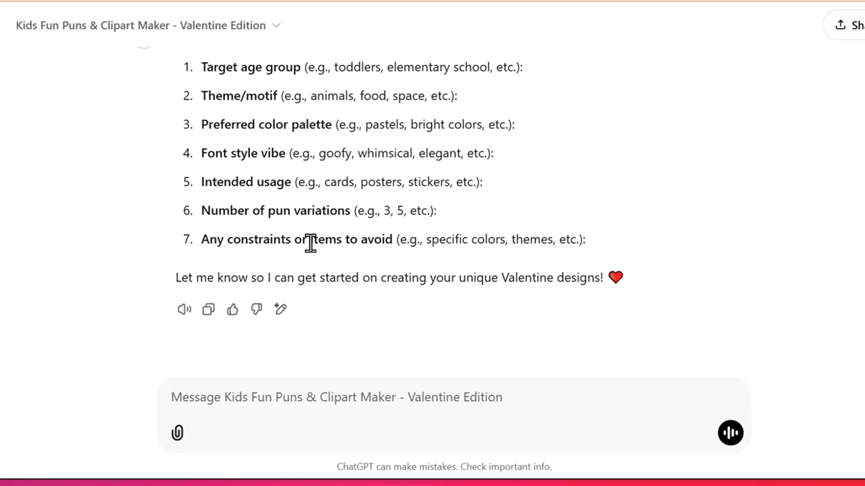
scroll(308, 243, "up", 1)
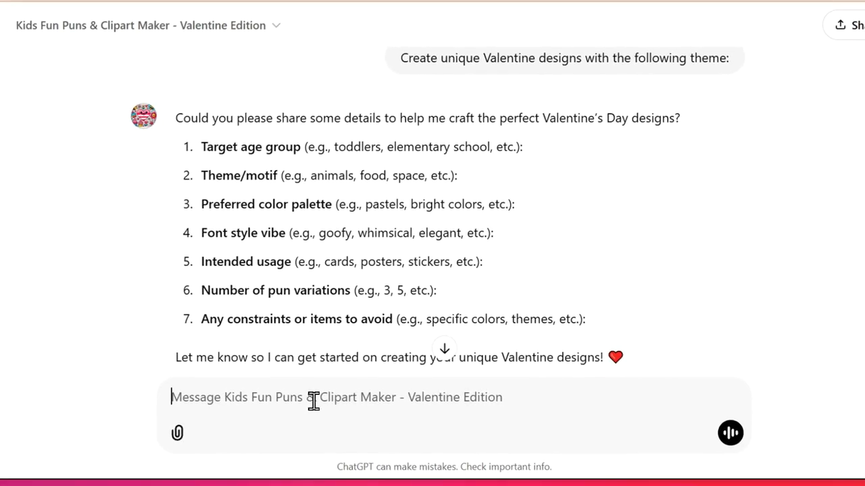
- Begin the reply with the target age group, theme and color palette: "toddler, animals, pastels,"
type("toddler,")
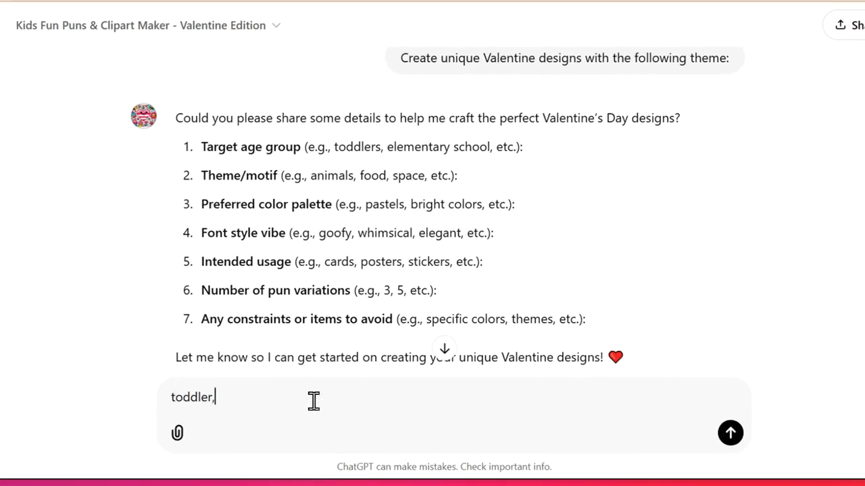
type(" animals")
type(", pastel,")
key("BackSpace")
type("s,")
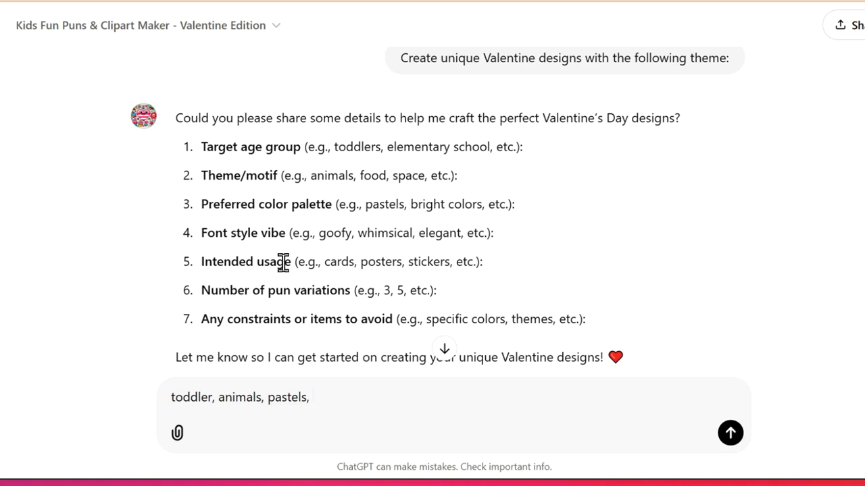
- Complete the reply with the font vibe, usage, number of puns and constraints: "goofy, clipart, 10, none"
type("goofy,")
type("clioar")
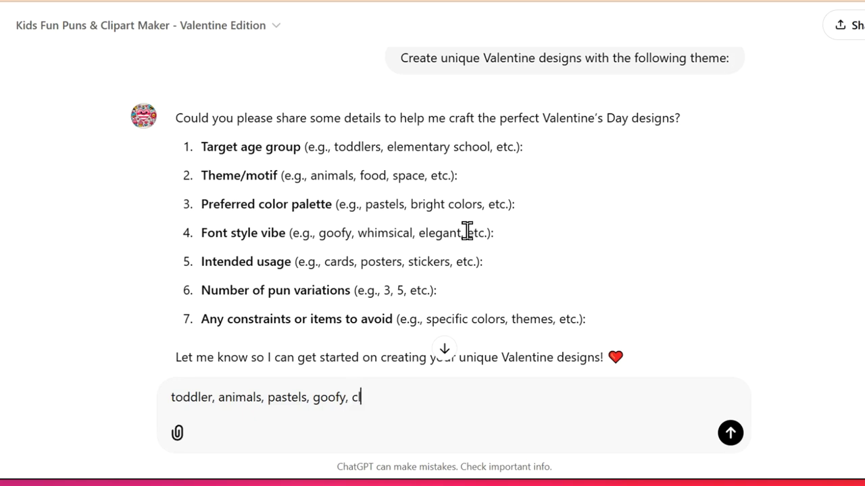
key("BackSpace")
key("BackSpace")
key("BackSpace")
type("part,")
type("10,")
type("none")
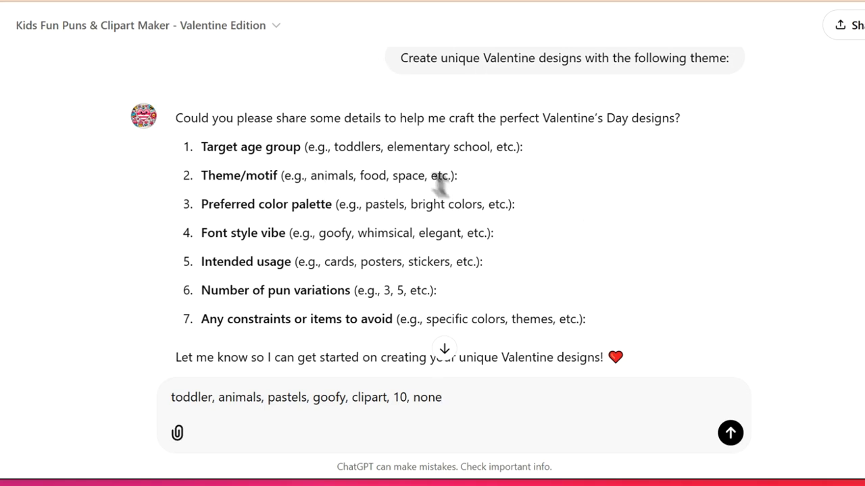
- Send the design details to the custom GPT and review the start of the generated Valentine design list
key("Return")
left_click(443, 348)
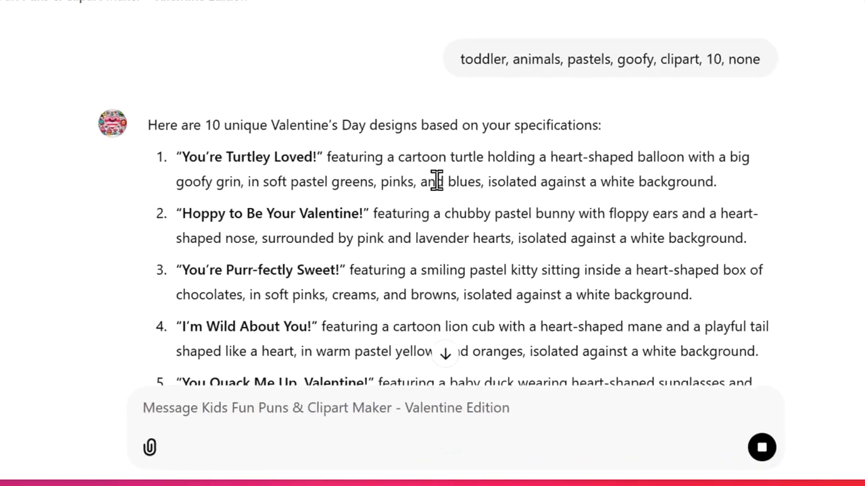
scroll(432, 95, "up", 2)
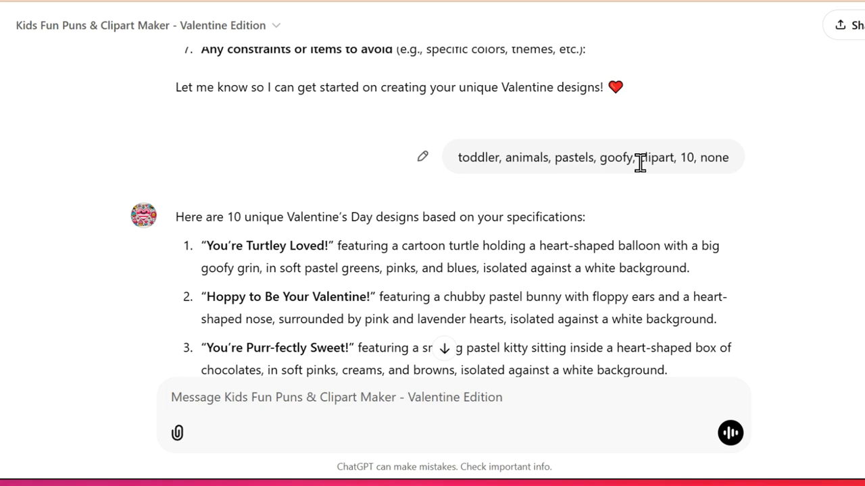
scroll(281, 192, "down", 2)
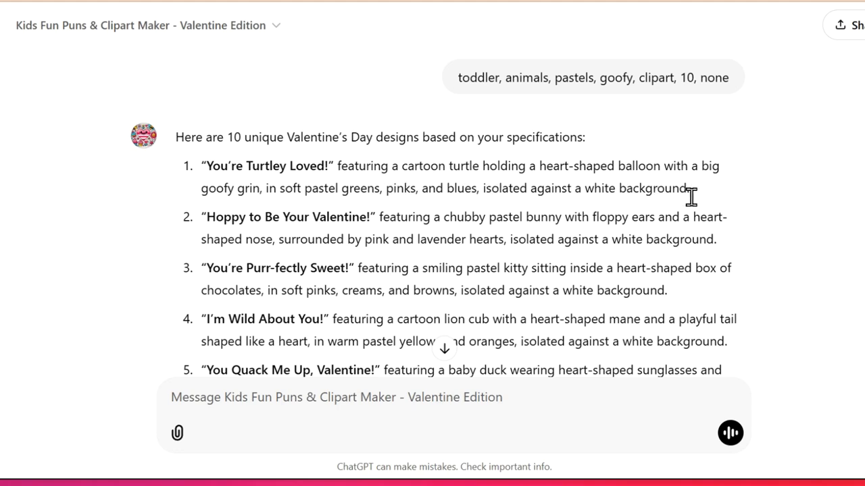
scroll(284, 230, "down", 1)
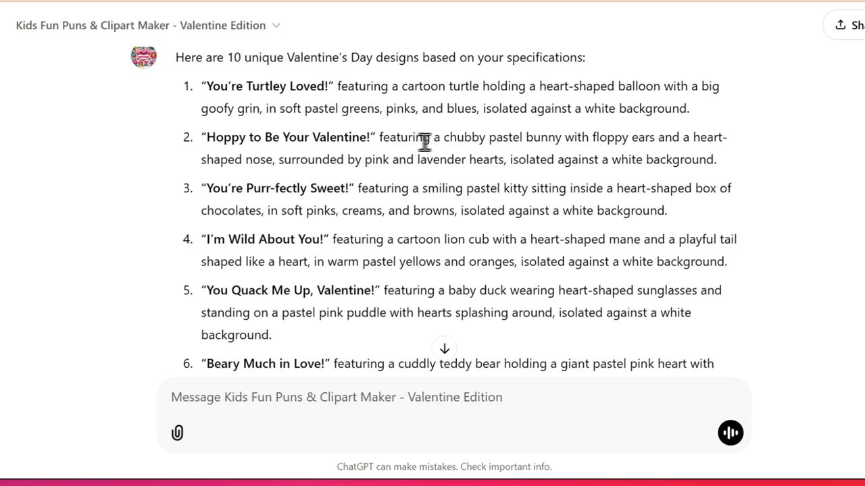
- Examine the character and color descriptions in the bunny, kitty and lion cub designs by highlighting their key phrases
left_click_drag(474, 142, 534, 141)
left_click(649, 145)
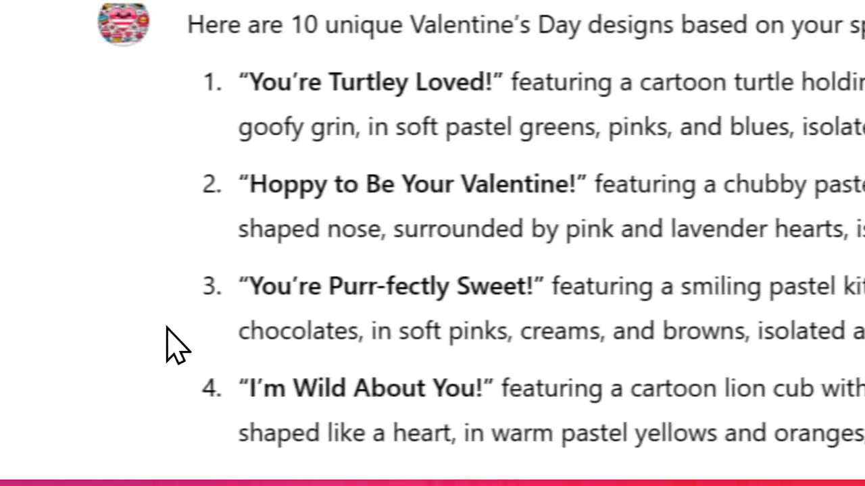
left_click_drag(283, 127, 588, 129)
left_click(606, 135)
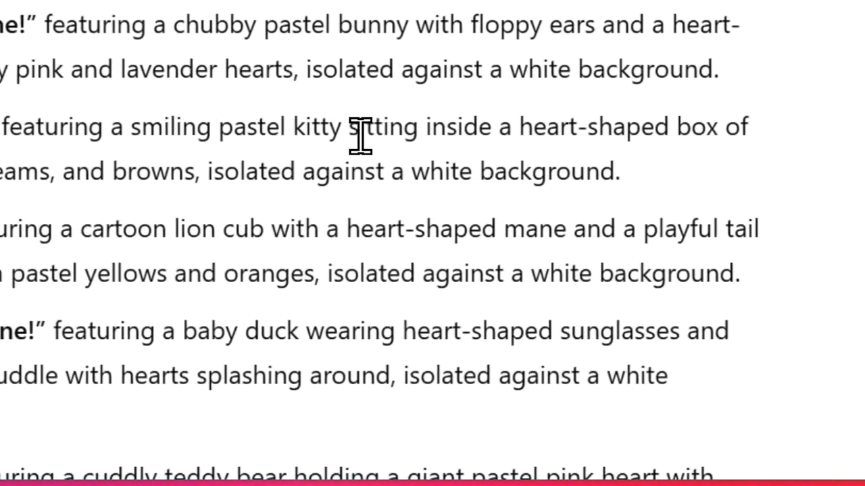
left_click_drag(425, 129, 564, 143)
left_click_drag(186, 172, 520, 171)
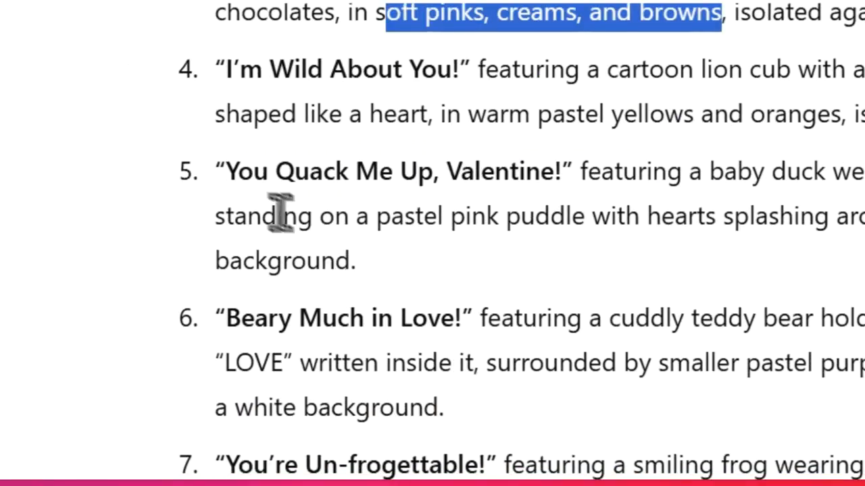
left_click_drag(225, 70, 473, 78)
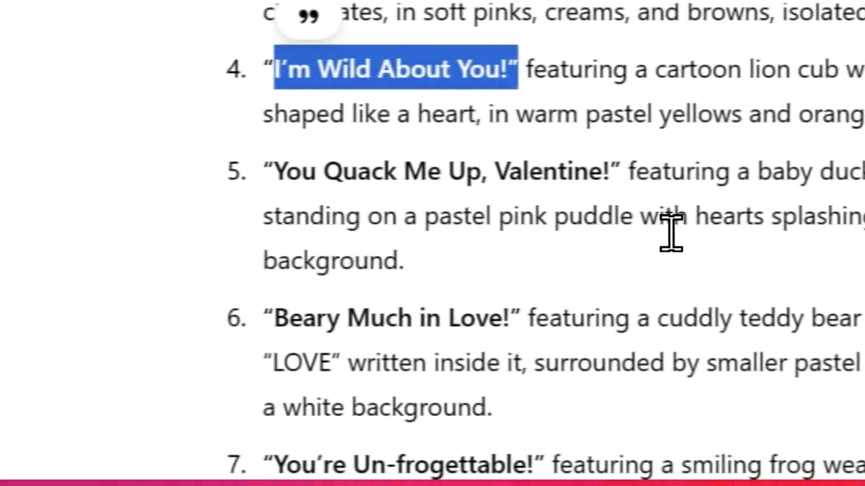
- Read through the remaining Valentine pun designs and check how each one's wording begins
scroll(405, 222, "down", 2)
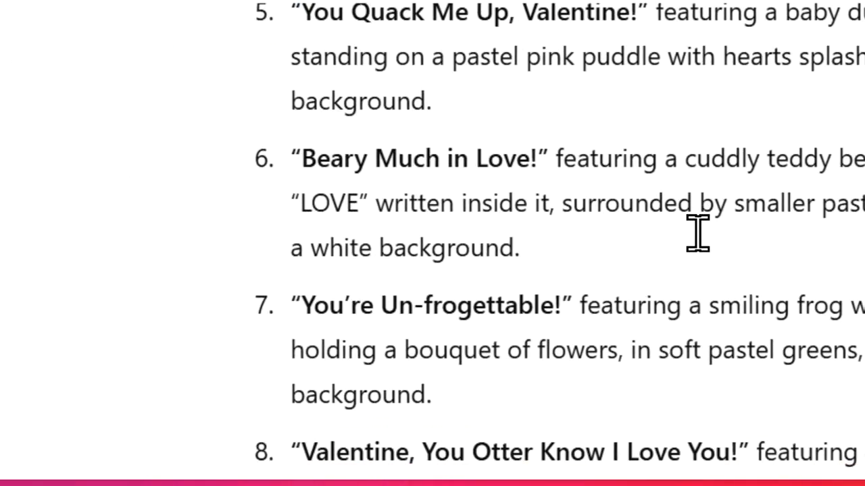
scroll(473, 190, "down", 2)
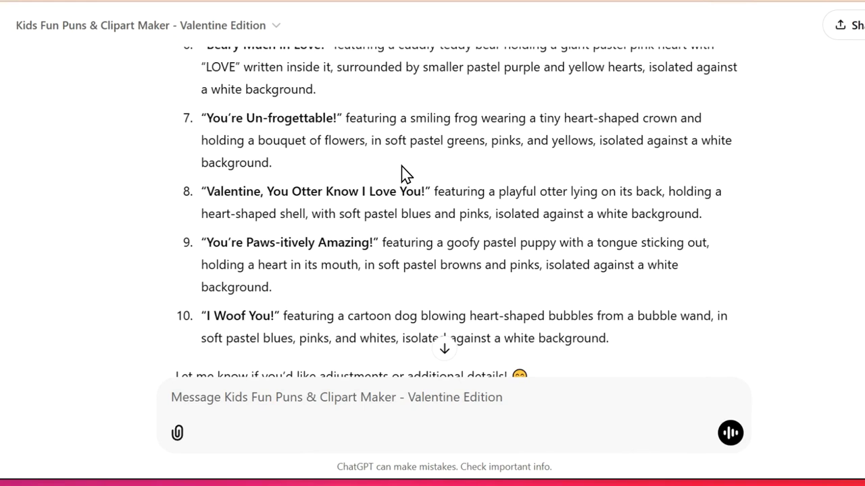
scroll(405, 173, "up", 1)
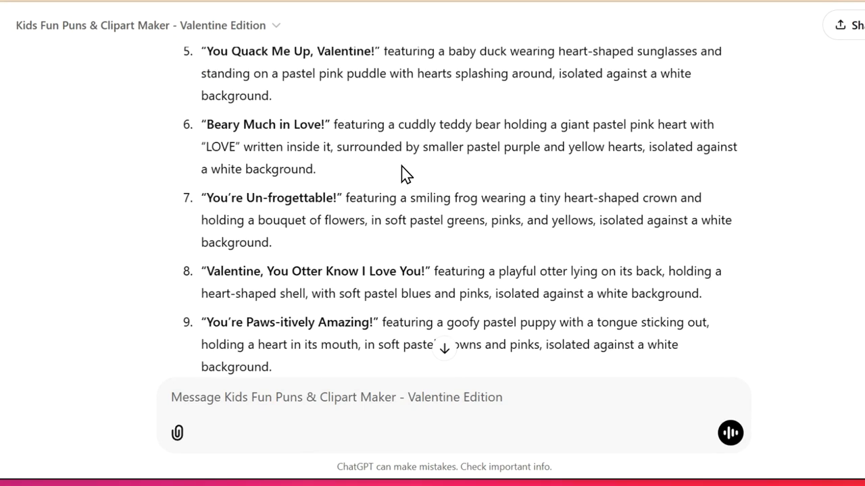
scroll(402, 166, "up", 3)
scroll(401, 174, "up", 1)
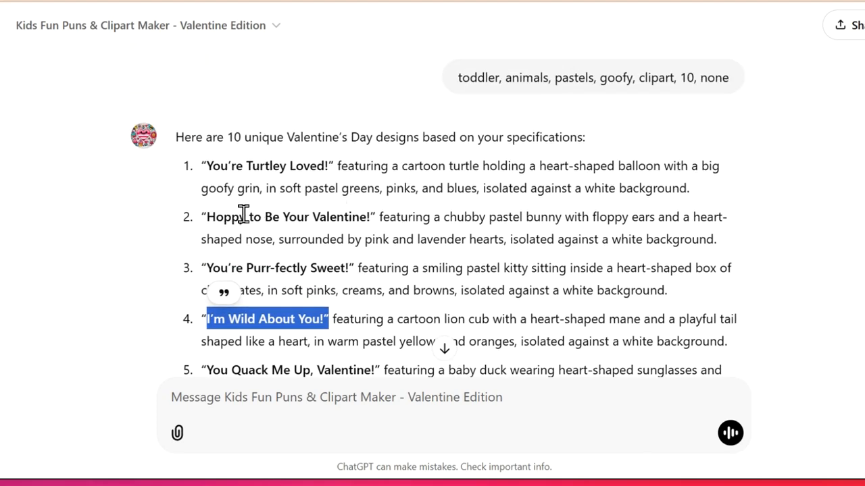
scroll(467, 216, "up", 1)
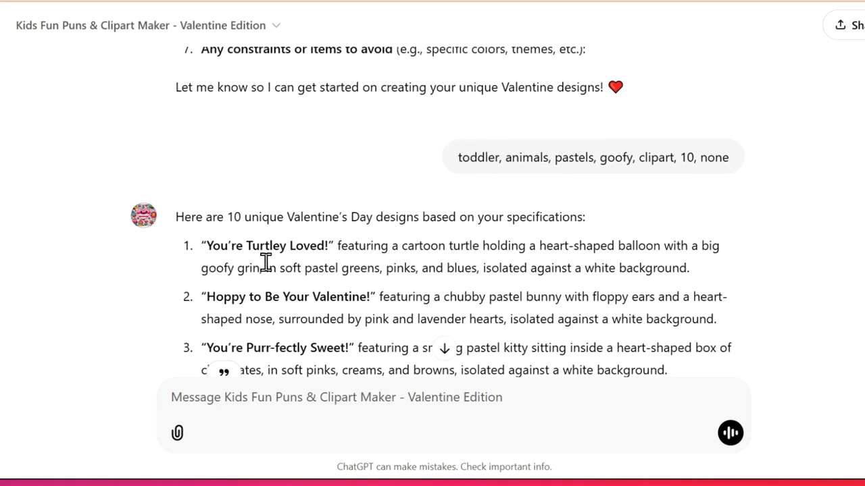
scroll(223, 216, "down", 2)
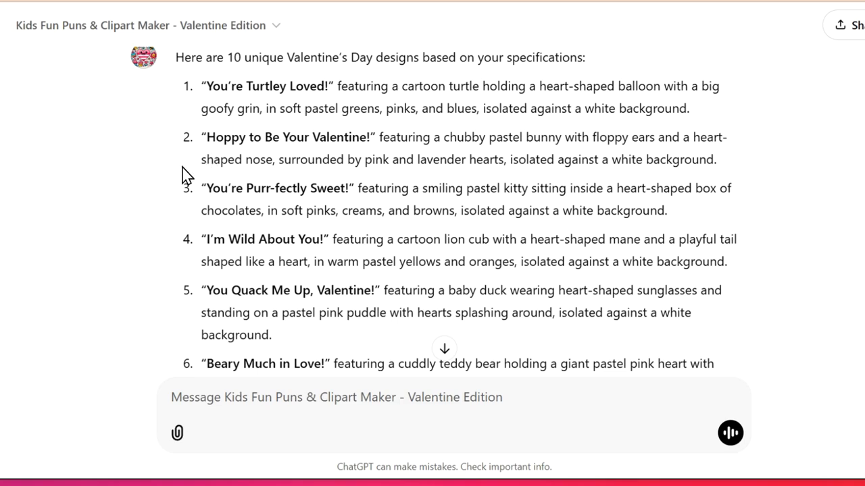
scroll(189, 176, "down", 1)
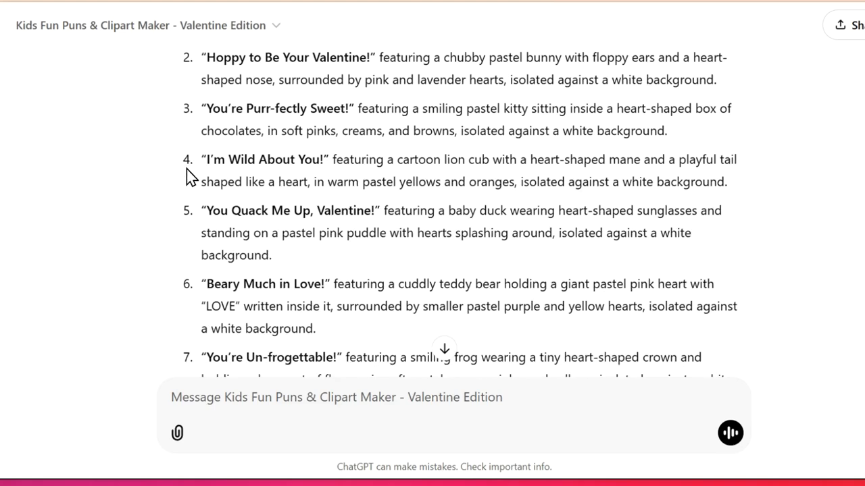
scroll(190, 177, "down", 1)
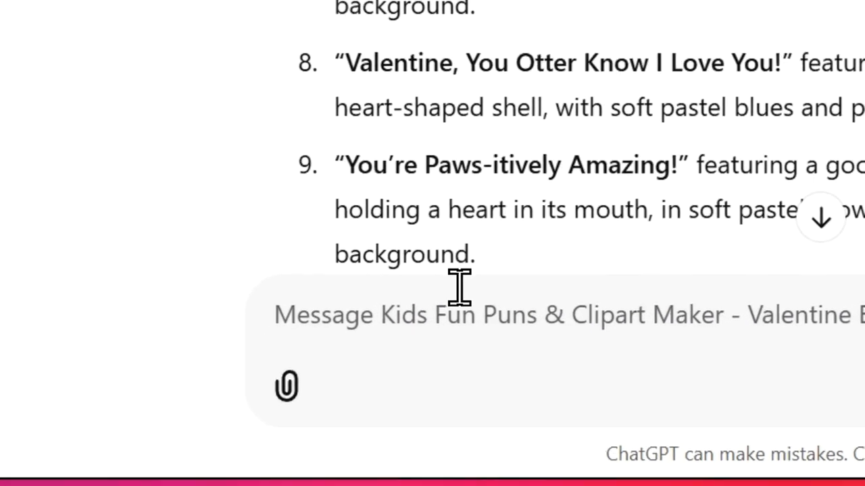
- Begin a follow-up message: "These are great, at the beginning of each design, please add "A clipart design of"
type("These are ")
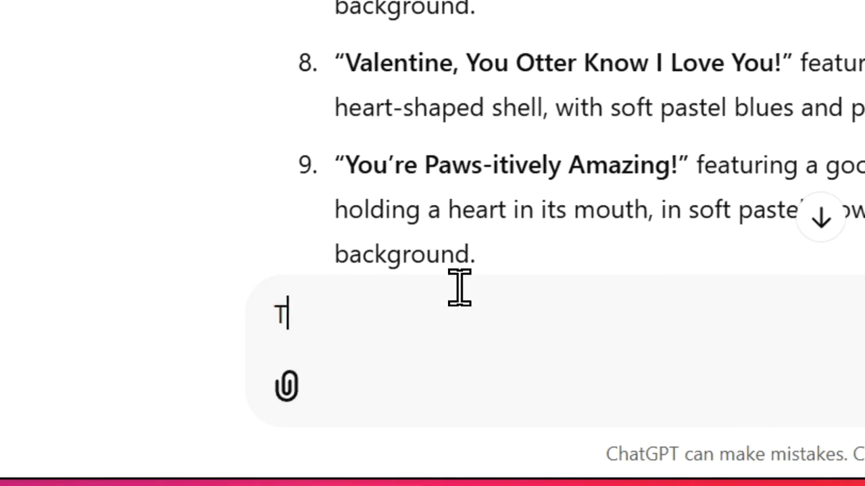
type("great, at the beginning of e")
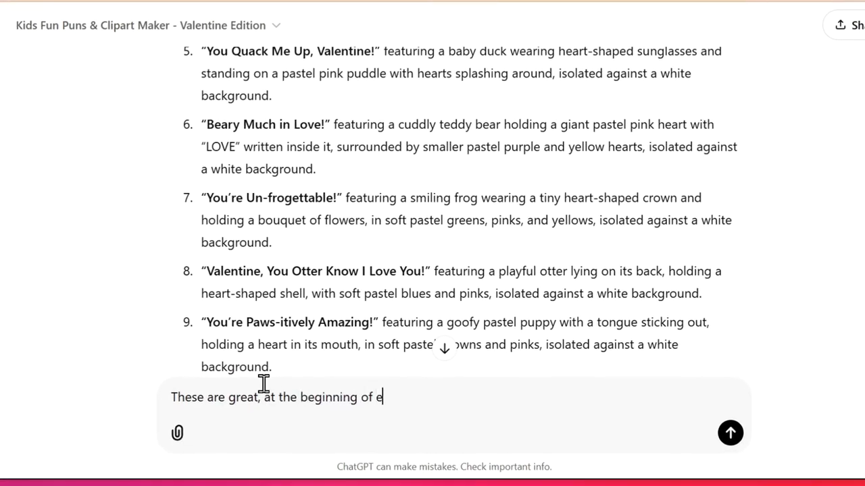
type("ign")
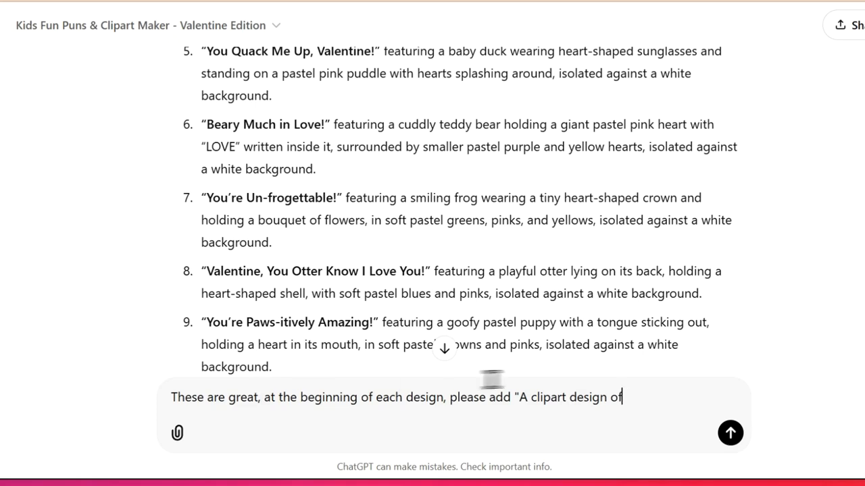
- Replace the word "design" with "illustration" in the quoted clipart phrase of the follow-up message
double_click(603, 398)
key("BackSpace")
type("ills")
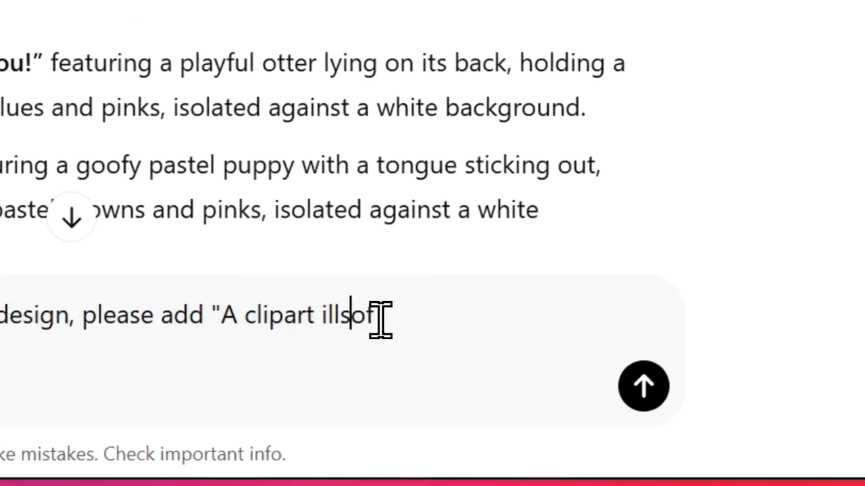
key("BackSpace")
type("ustration")
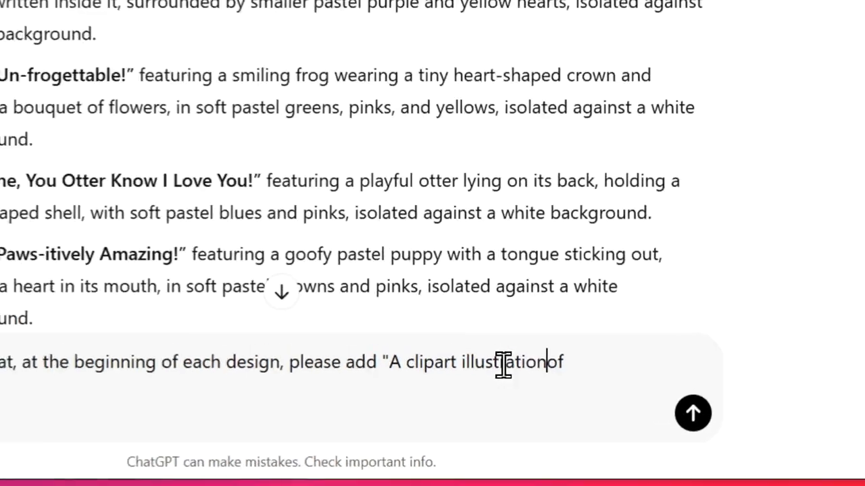
- Finish the quoted phrase with "the words" and send the follow-up request
left_click(522, 316)
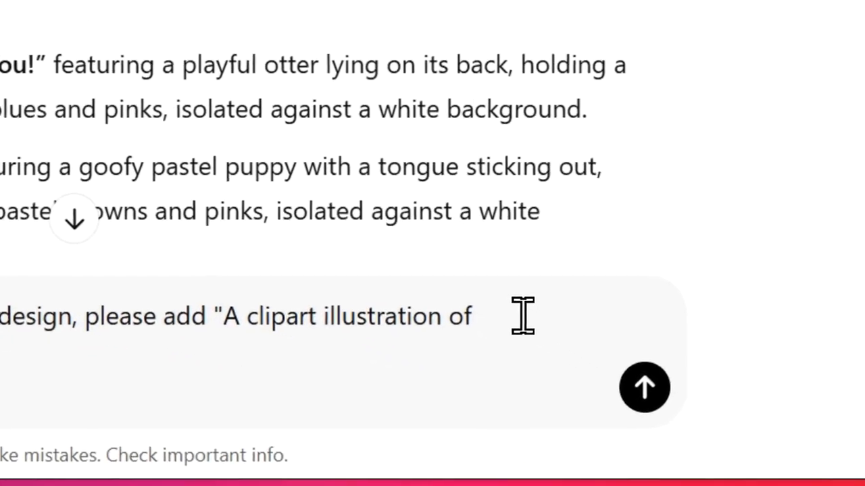
type("the")
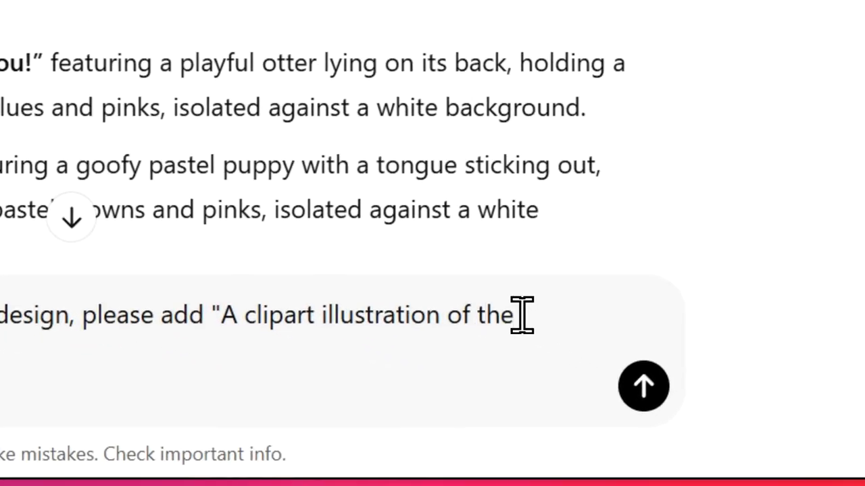
type(" words\"")
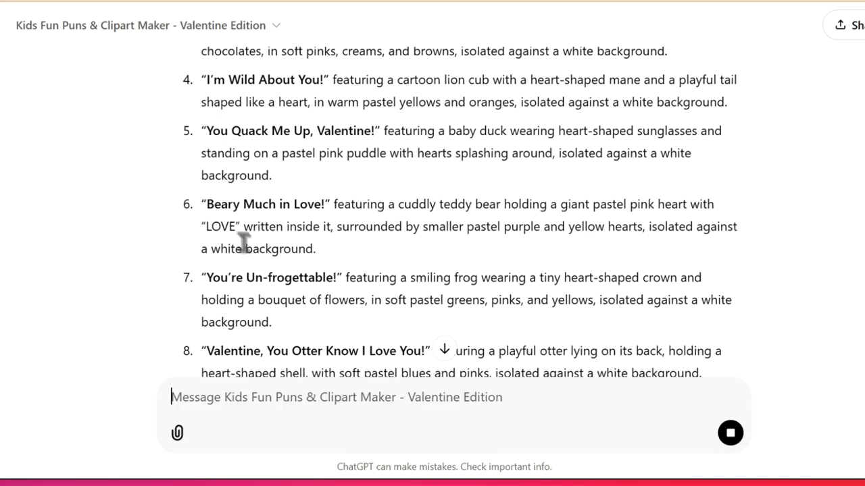
- Review the revised design list for the added opening phrase "A clipart illustration of the words"
scroll(212, 276, "down", 3)
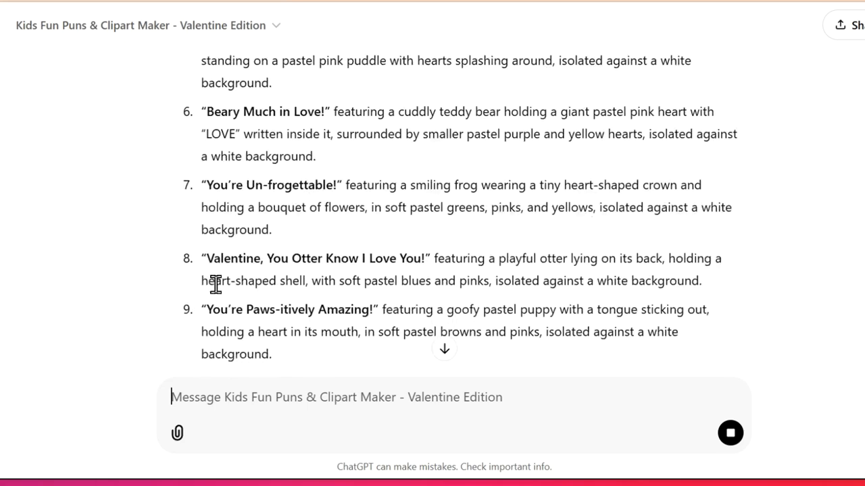
scroll(215, 287, "down", 4)
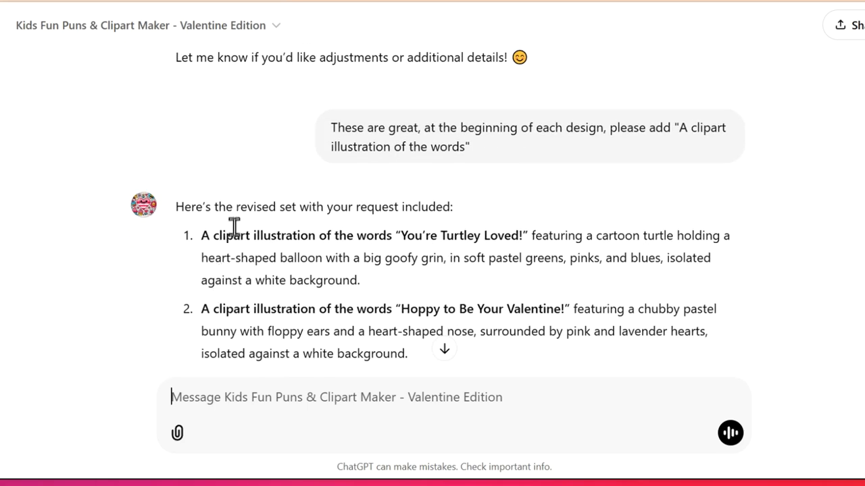
scroll(227, 261, "down", 3)
scroll(195, 115, "up", 2)
scroll(615, 172, "up", 1)
scroll(550, 255, "down", 1)
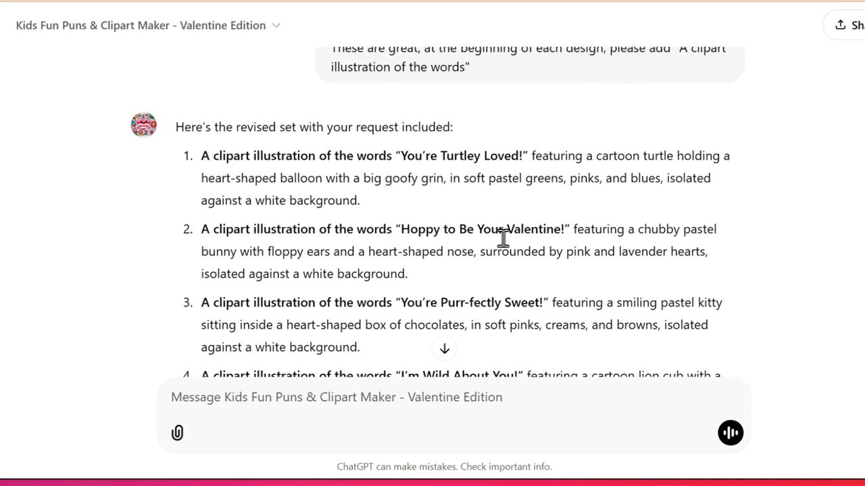
scroll(510, 244, "down", 1)
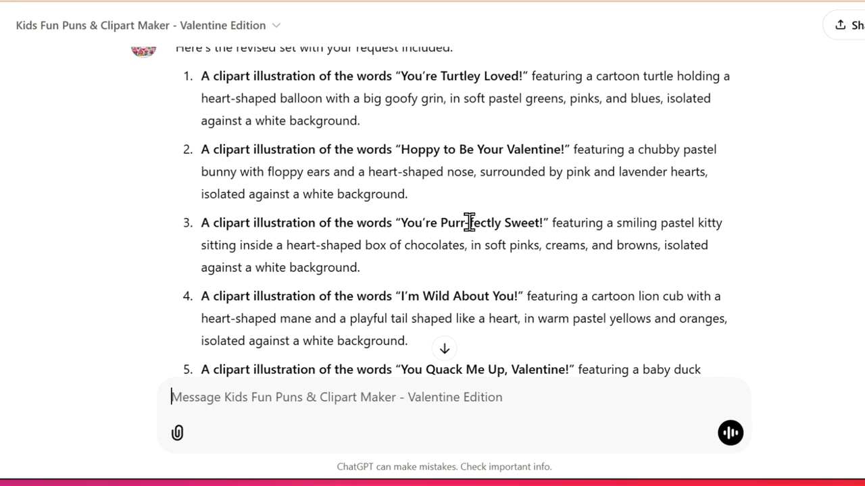
- Copy the full text of the first revised design, "You're Turtley Loved!"
scroll(290, 168, "up", 1)
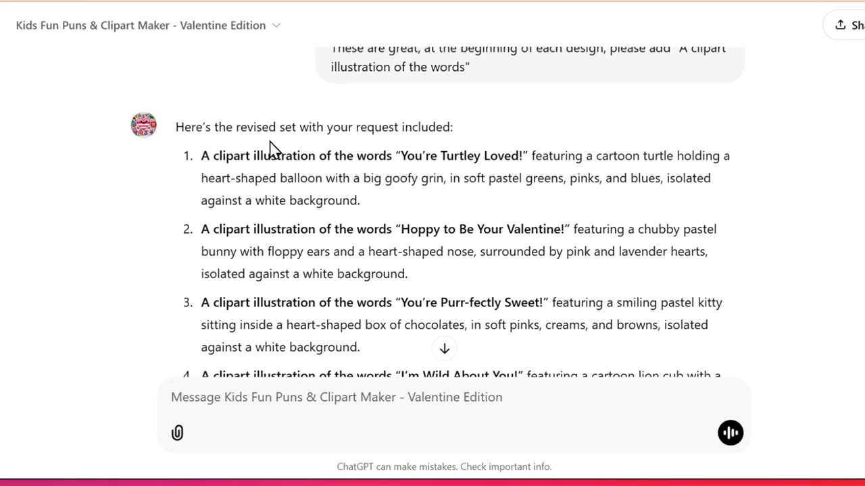
triple_click(287, 199)
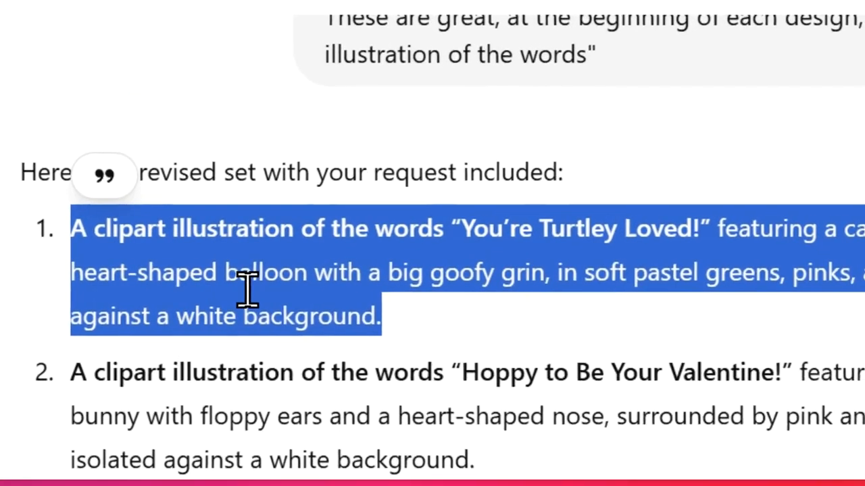
right_click(245, 290)
left_click(350, 340)
- Open Ideogram in a new browser tab and paste the copied turtle design as the image prompt
key("ctrl+t")
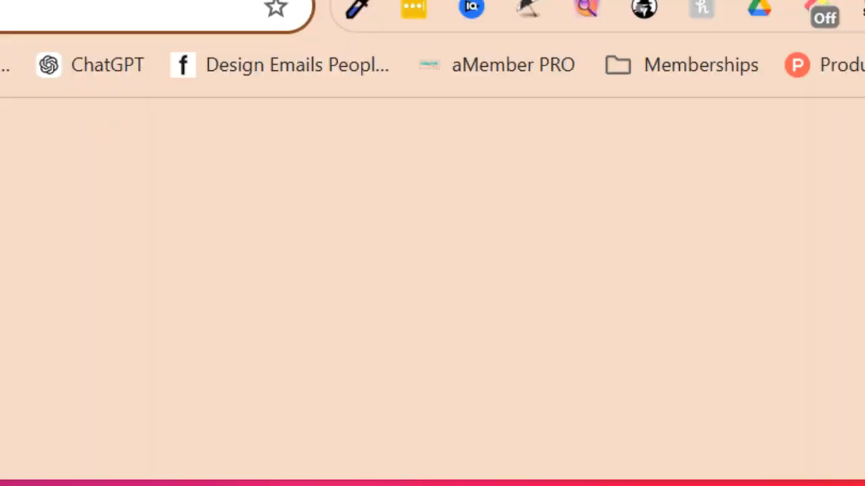
type("i")
key("Return")
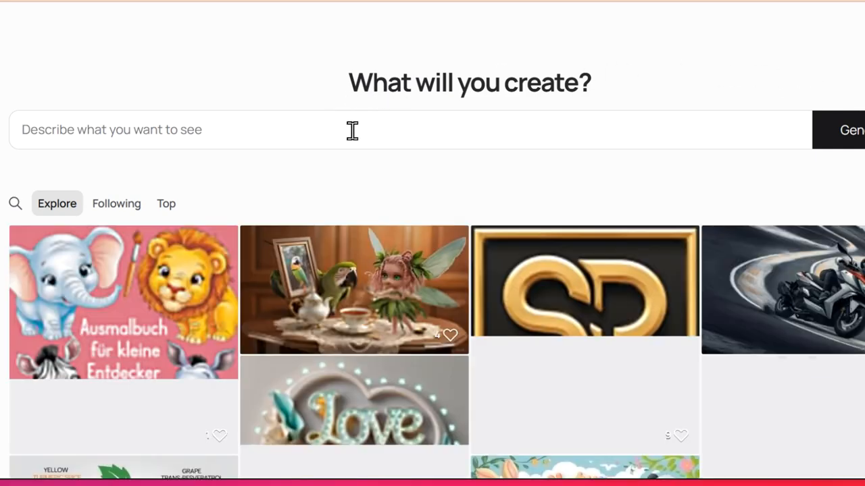
left_click(347, 124)
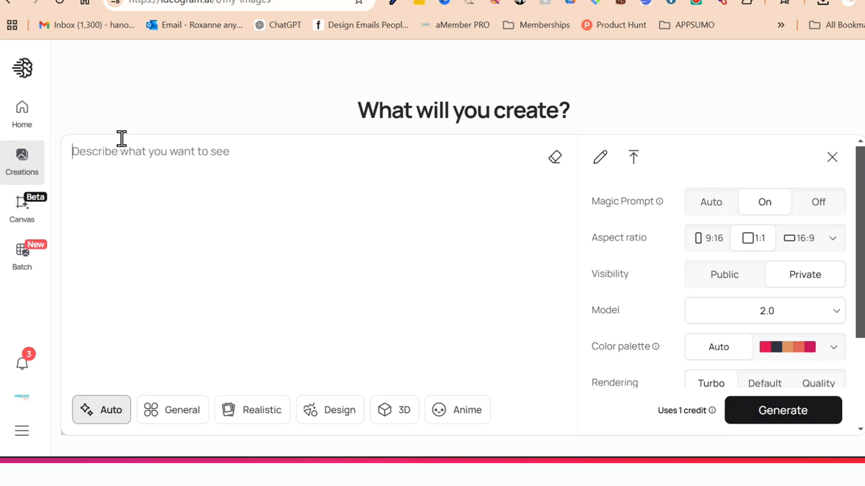
key("ctrl+v")
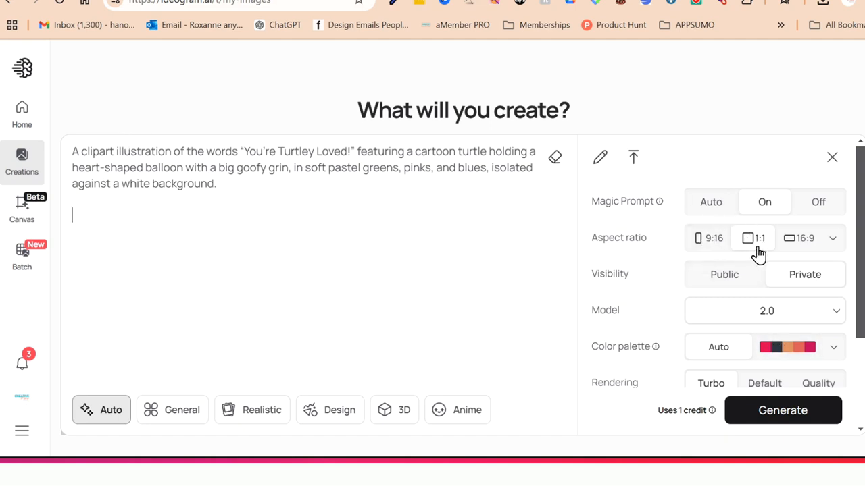
- Review the image generation settings, including aspect ratio, visibility, model, color palette and rendering
scroll(779, 263, "down", 1)
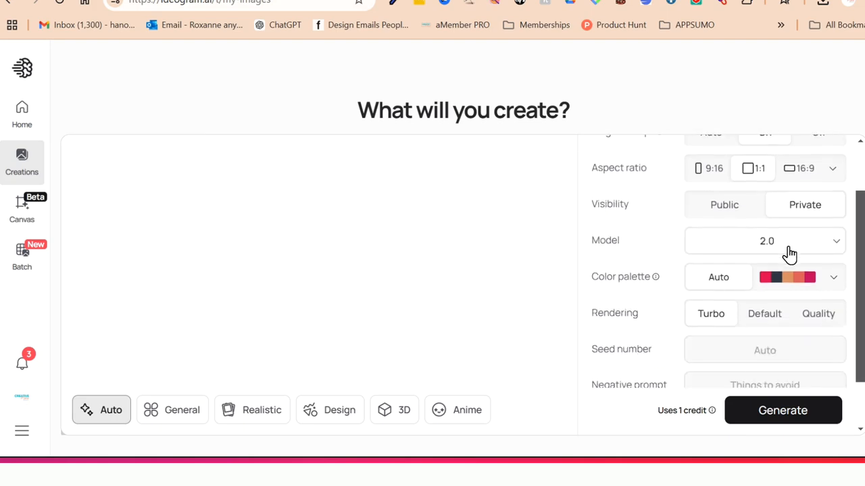
mouse_move(630, 281)
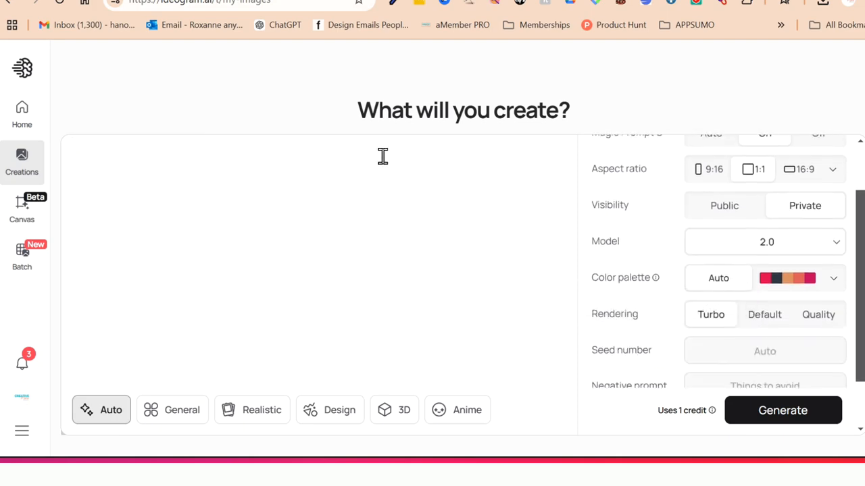
scroll(382, 156, "up", 1)
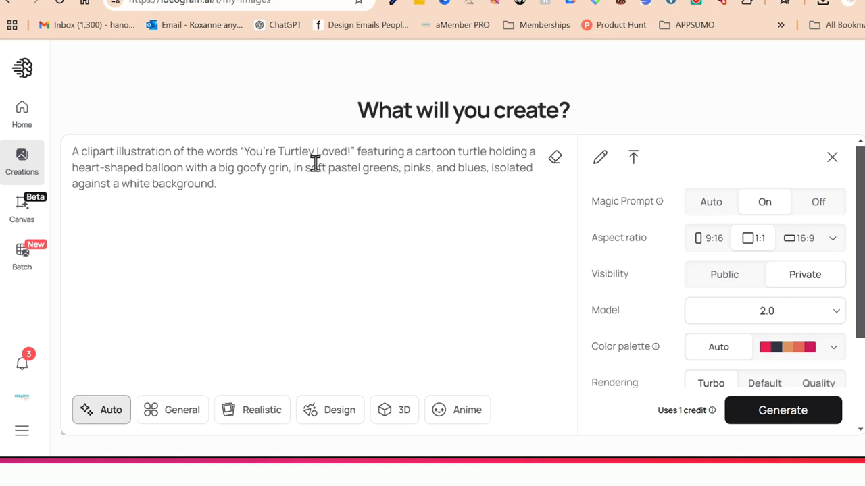
- Check the remaining image settings for the turtle design, down to the seed number and negative prompt
scroll(635, 277, "down", 1)
scroll(649, 266, "down", 1)
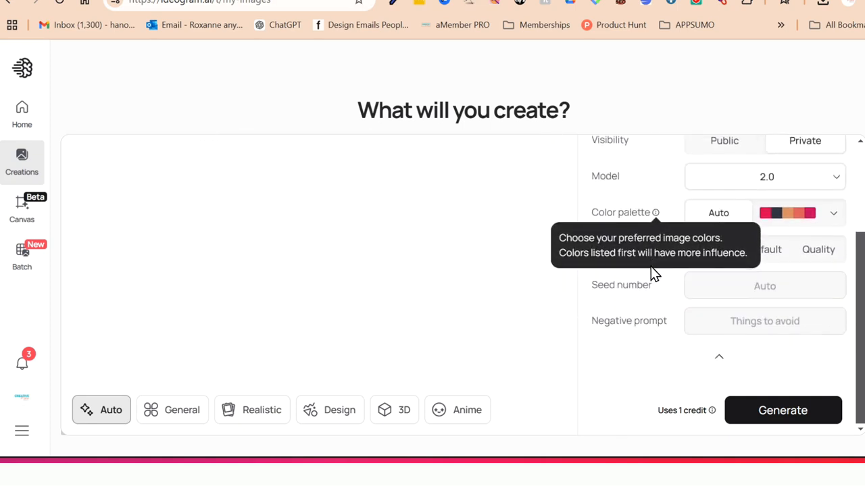
scroll(594, 236, "up", 2)
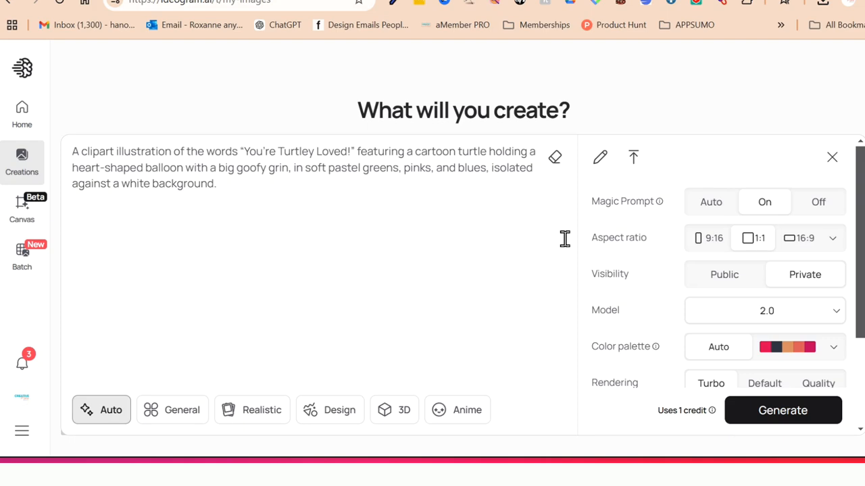
scroll(564, 238, "down", 1)
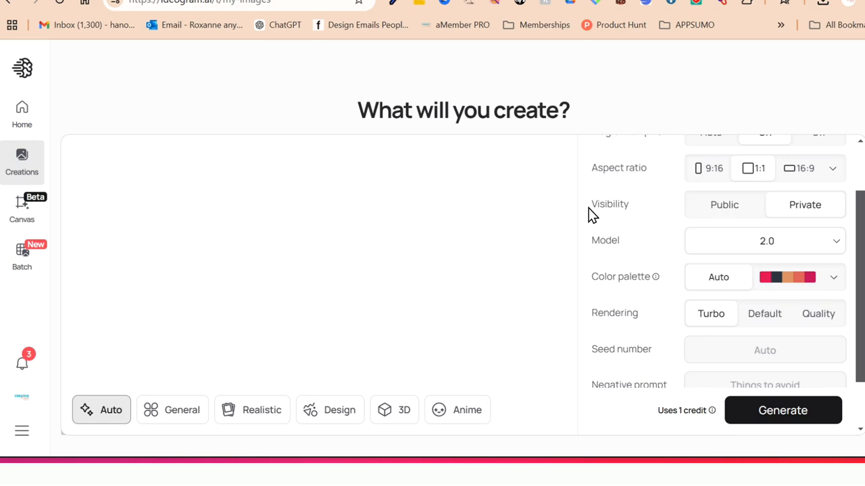
scroll(588, 215, "up", 1)
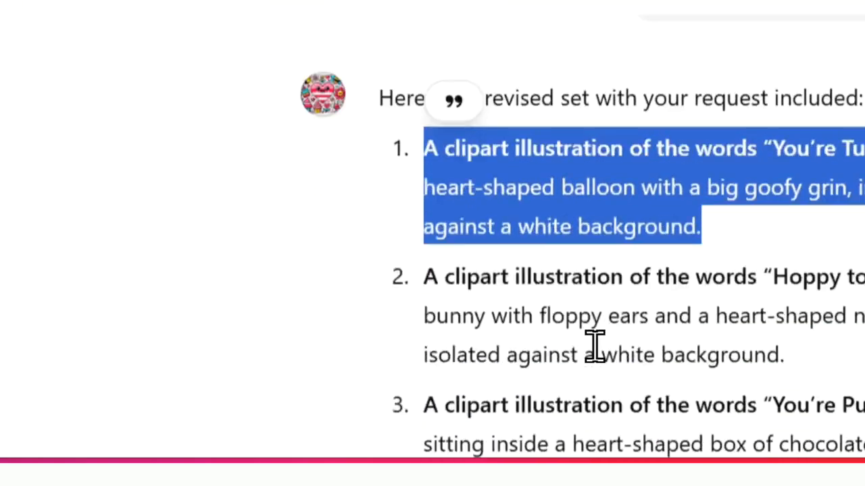
- Copy the full second design, "Hoppy to Be Your Valentine!", from the GPT chat and generate it in Ideogram in place of the turtle prompt
scroll(469, 189, "down", 2)
triple_click(469, 189)
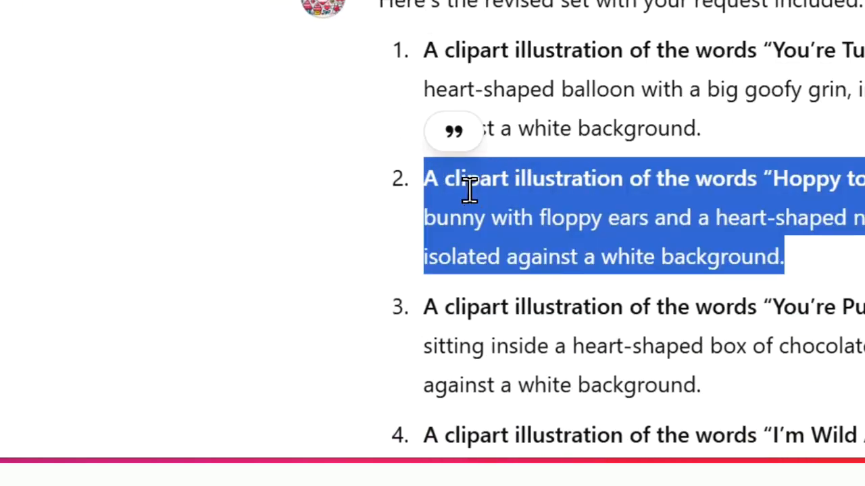
right_click(468, 190)
left_click(561, 236)
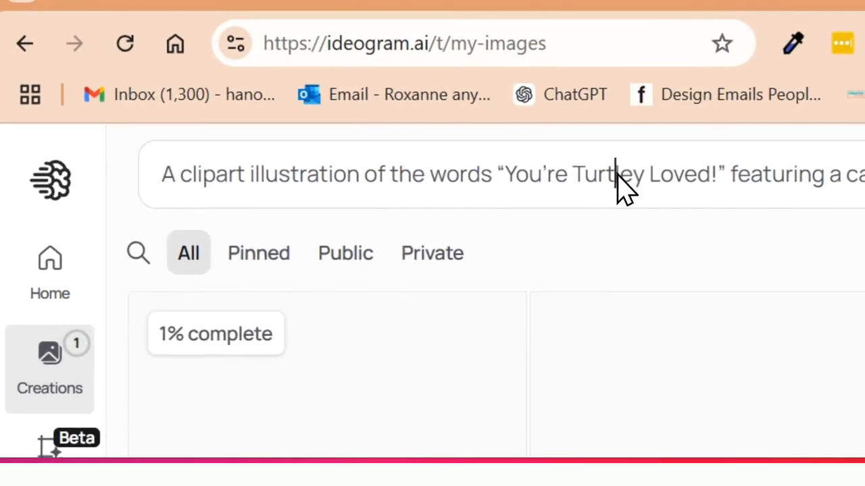
triple_click(579, 152)
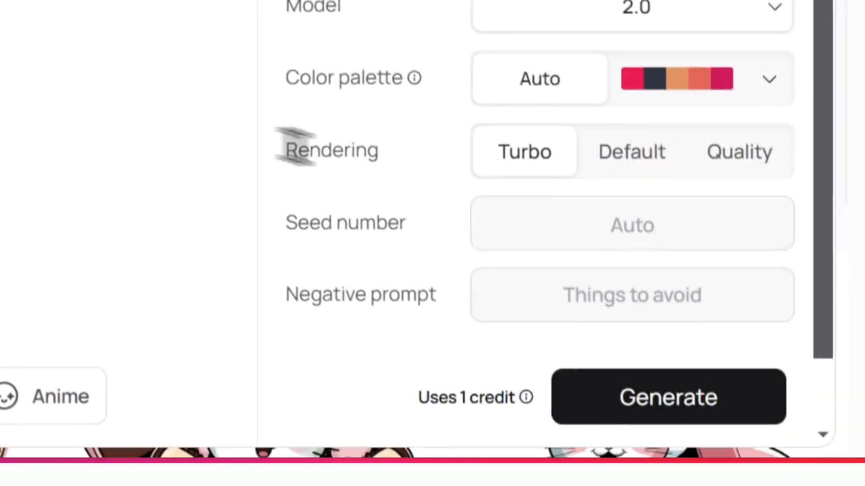
scroll(682, 412, "down", 1)
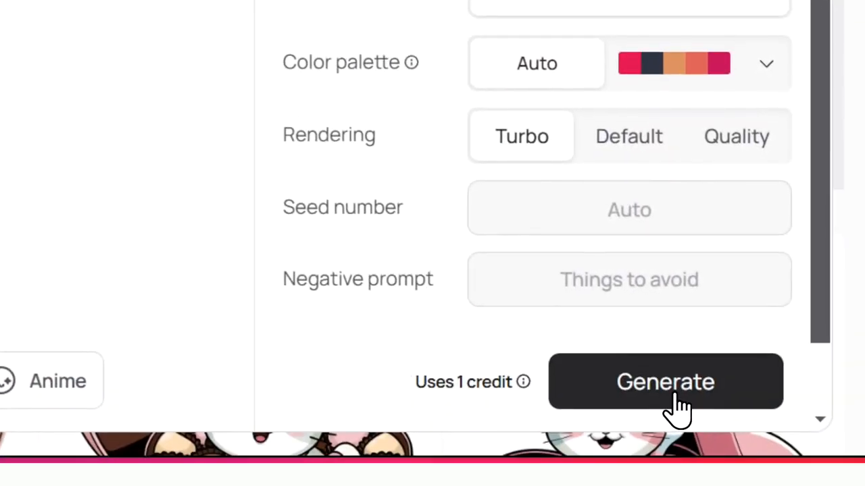
left_click(679, 398)
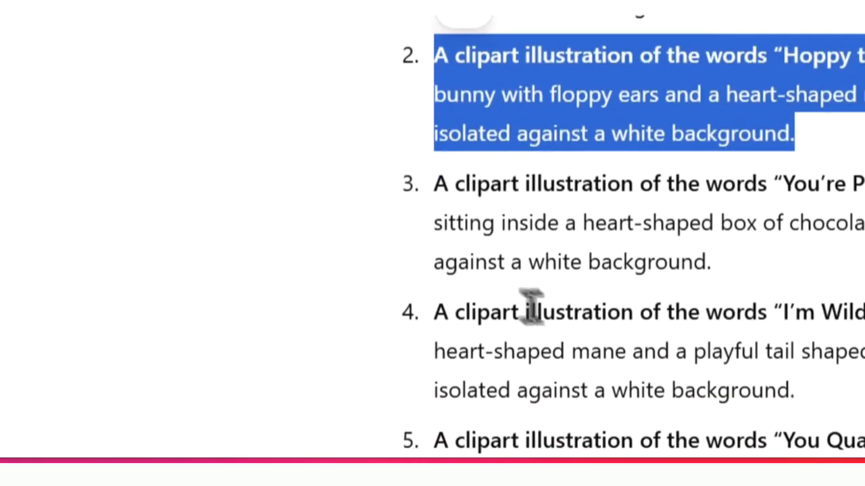
- Copy the full third design, "You're Purr-fectly Sweet!", from the GPT chat and generate it in Ideogram in place of the bunny prompt
left_click(421, 193)
triple_click(482, 202)
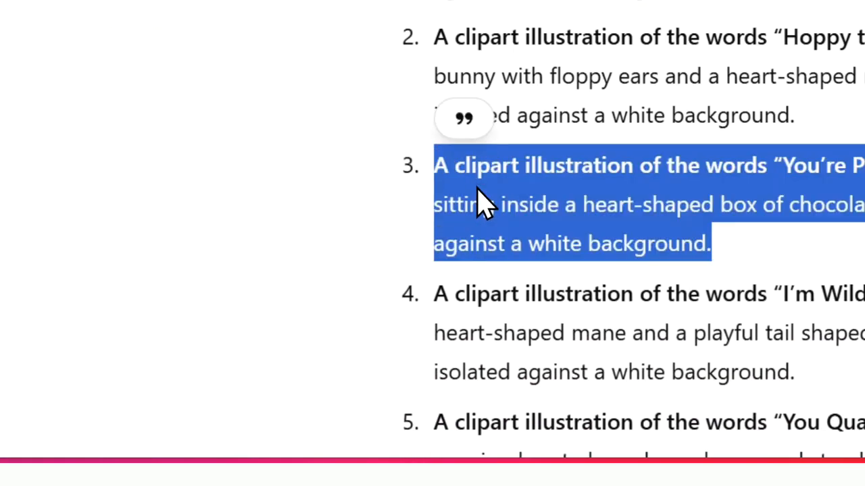
right_click(482, 202)
left_click(546, 224)
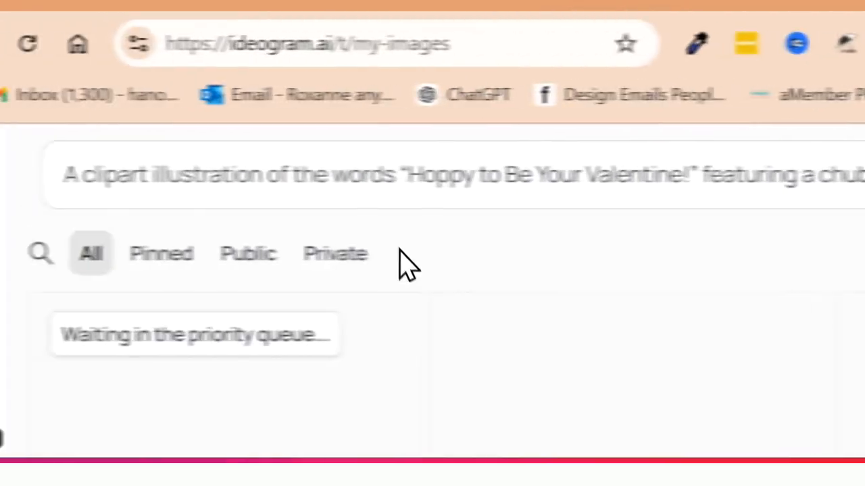
triple_click(481, 177)
right_click(481, 177)
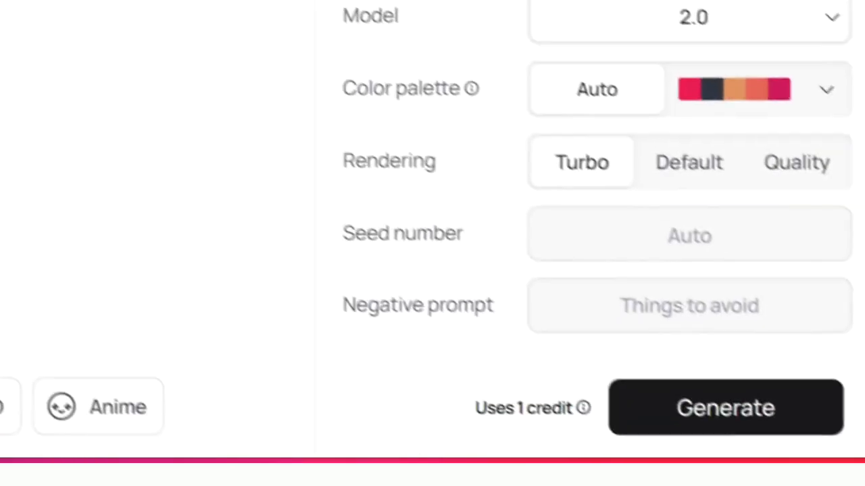
left_click(657, 405)
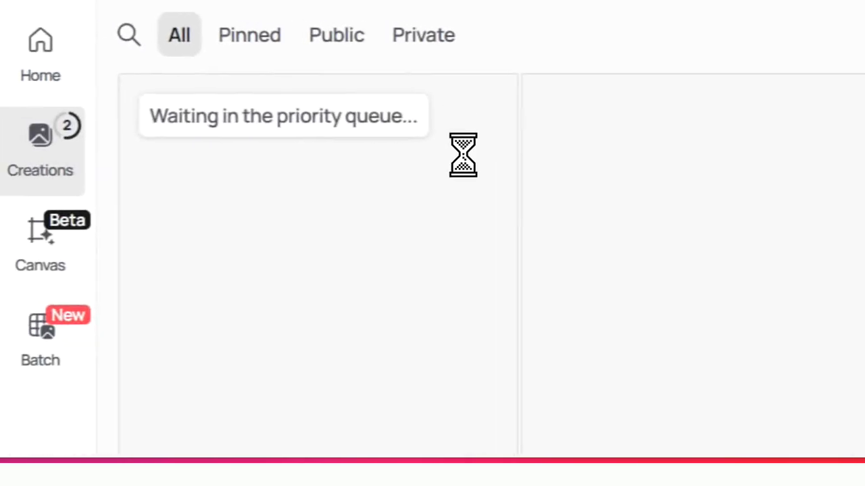
- Open the first "You're Turtley Loved!" image and compare all four generated variations at full size
scroll(472, 156, "down", 5)
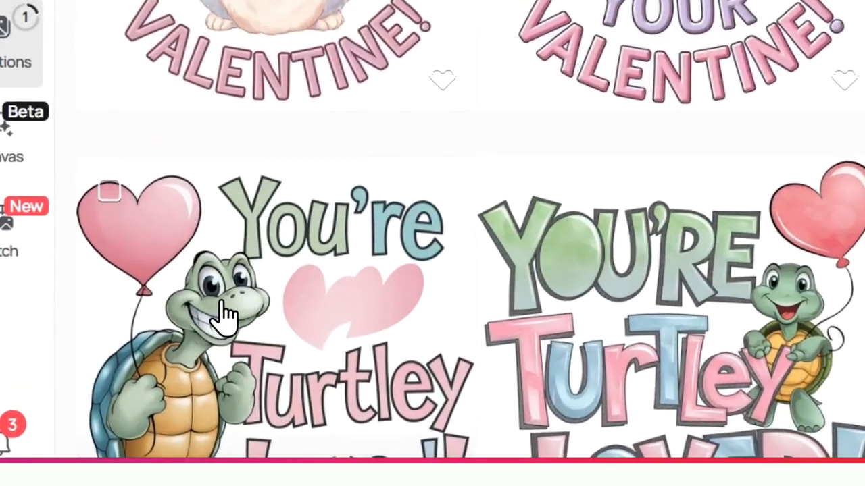
left_click(194, 319)
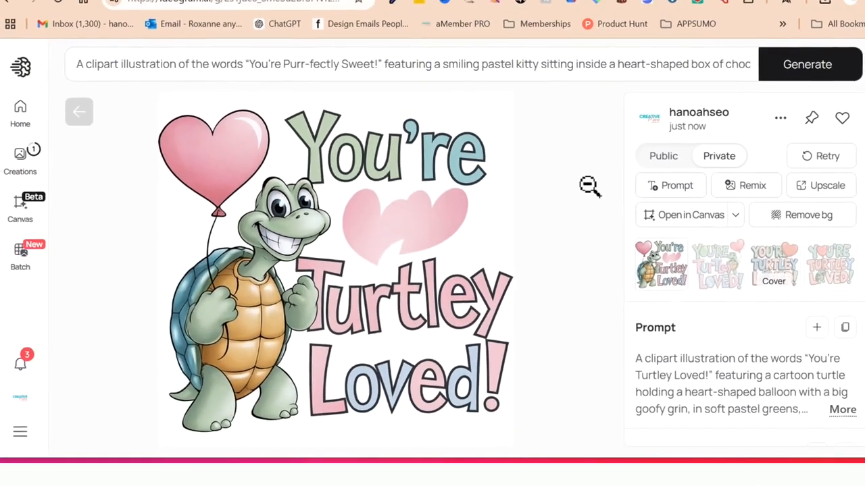
key("Right")
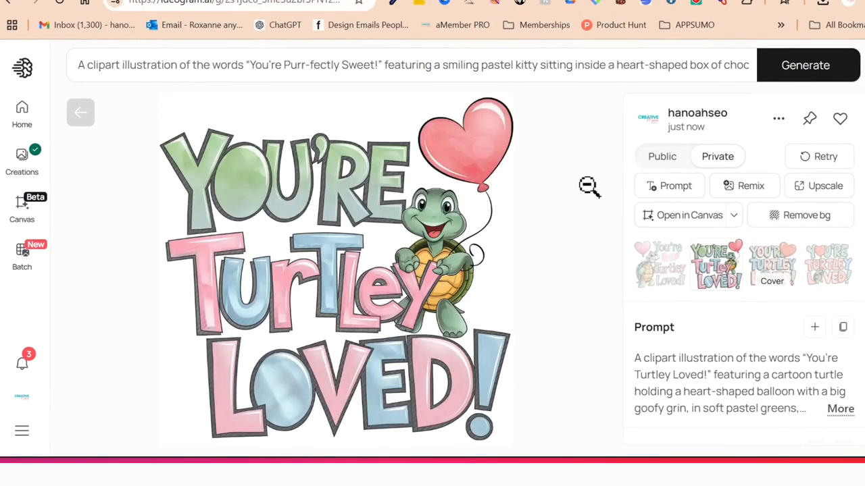
key("Right")
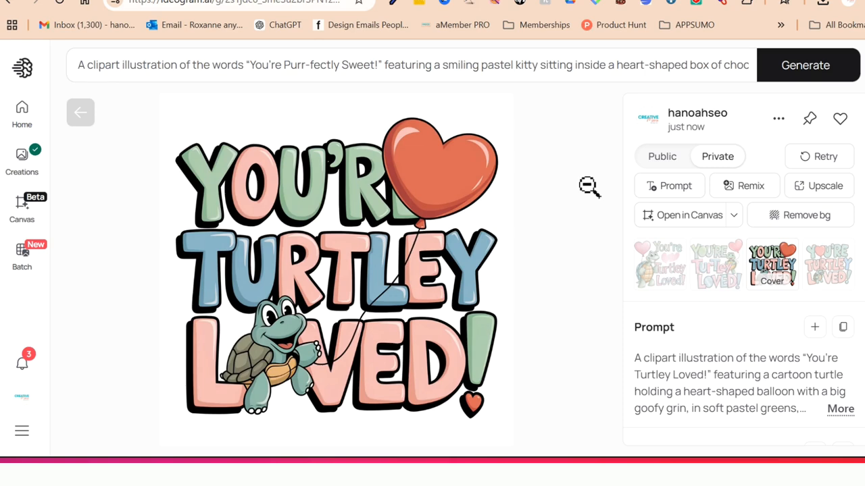
key("Right")
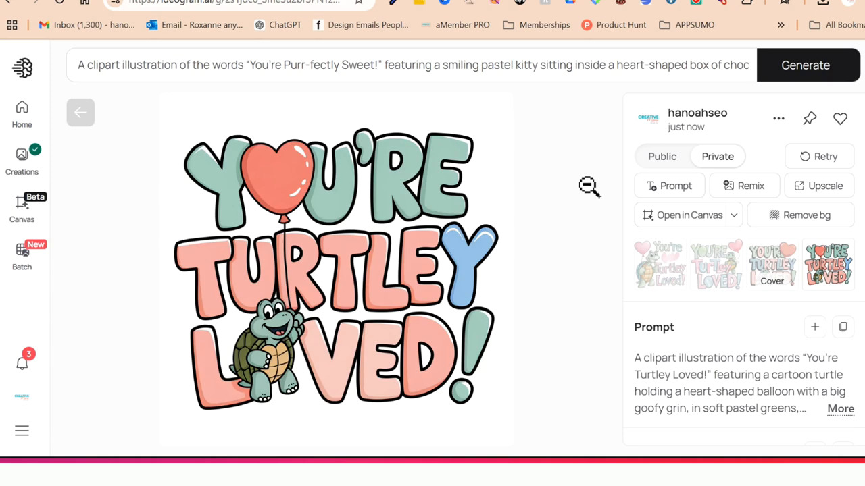
key("Left")
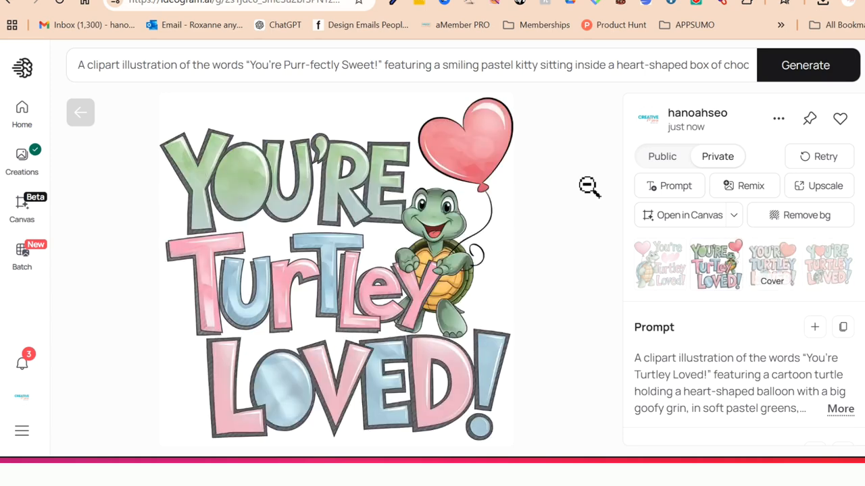
key("Left")
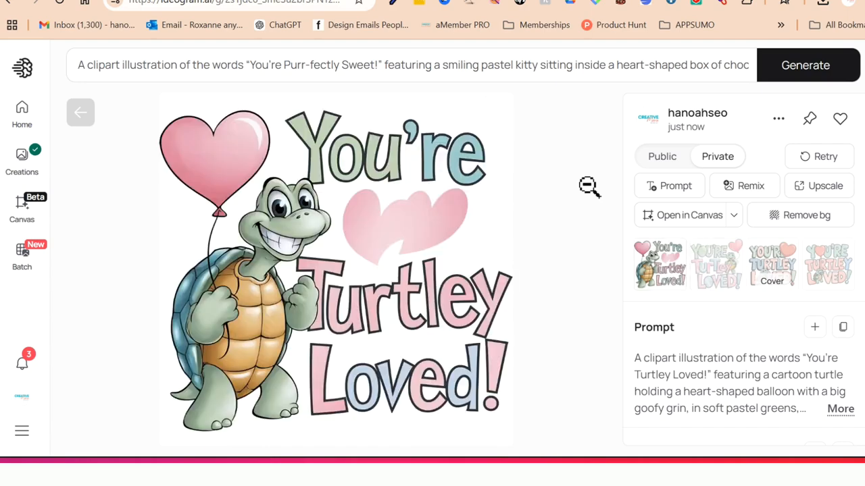
- View the four "Hoppy to Be Your Valentine!" bunny variations at full size and check the expanded prompt settings
left_click(18, 153)
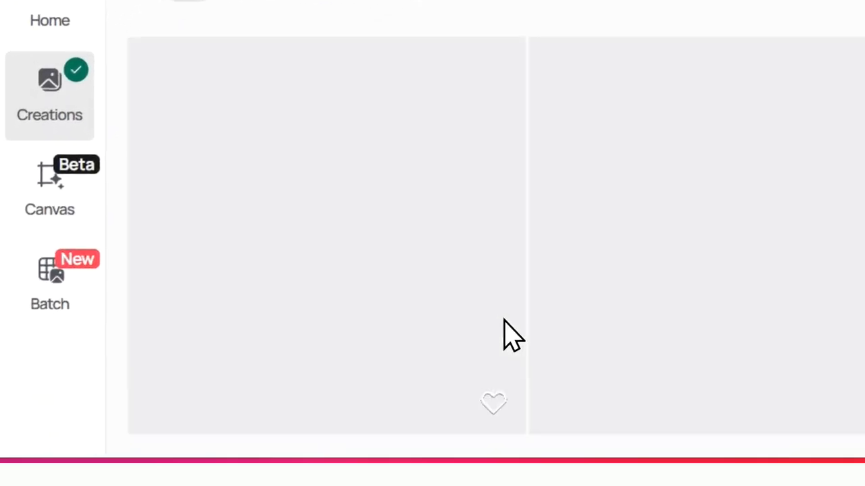
scroll(422, 350, "down", 6)
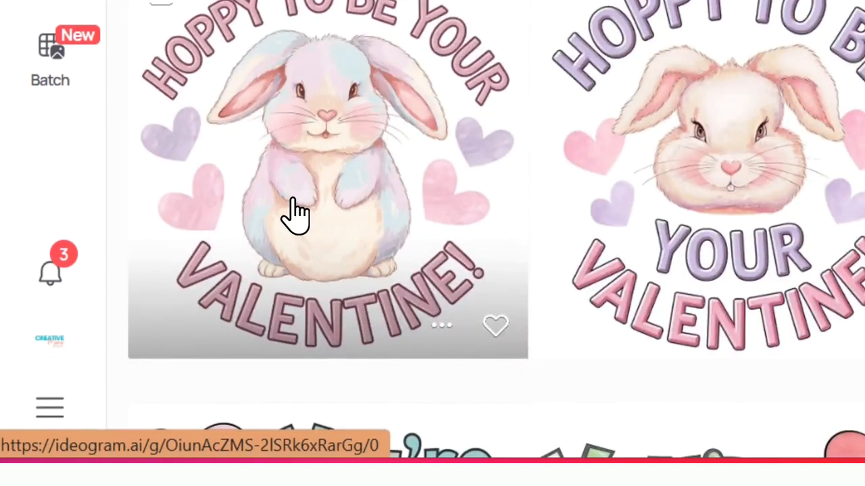
left_click(295, 216)
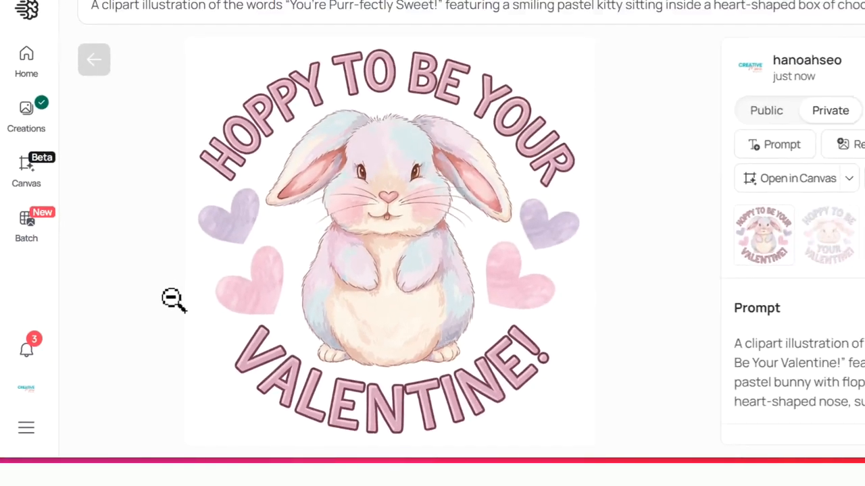
key("Right")
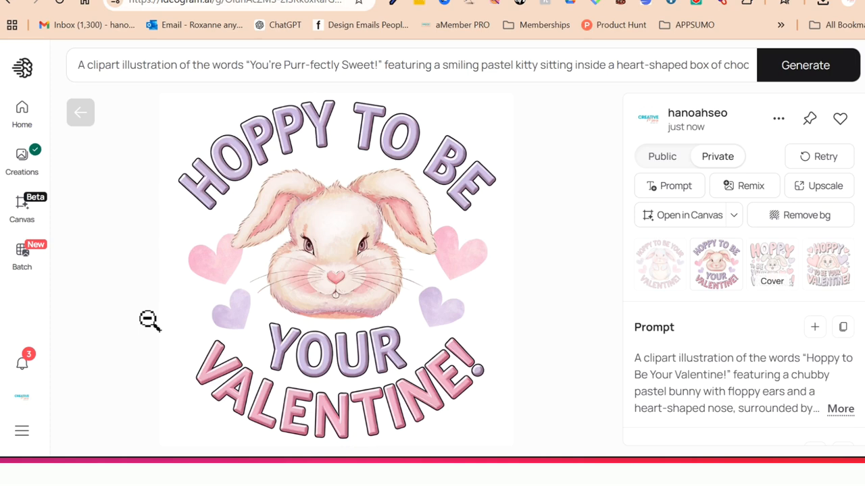
key("Right")
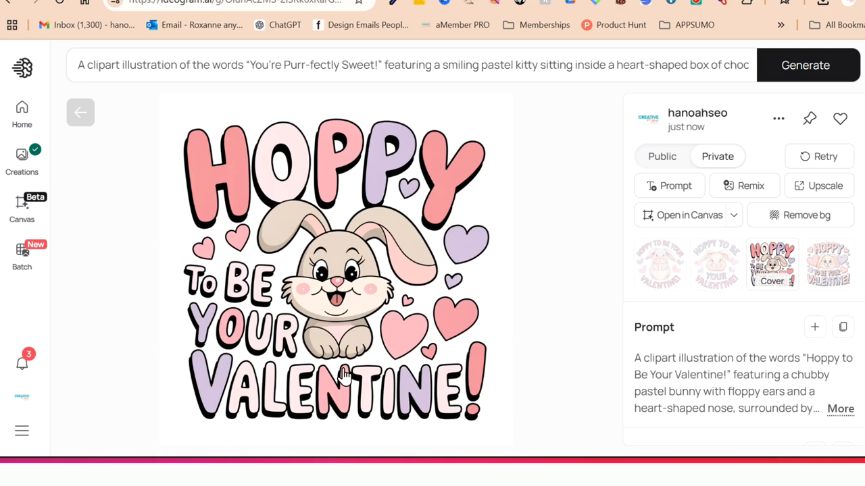
key("Right")
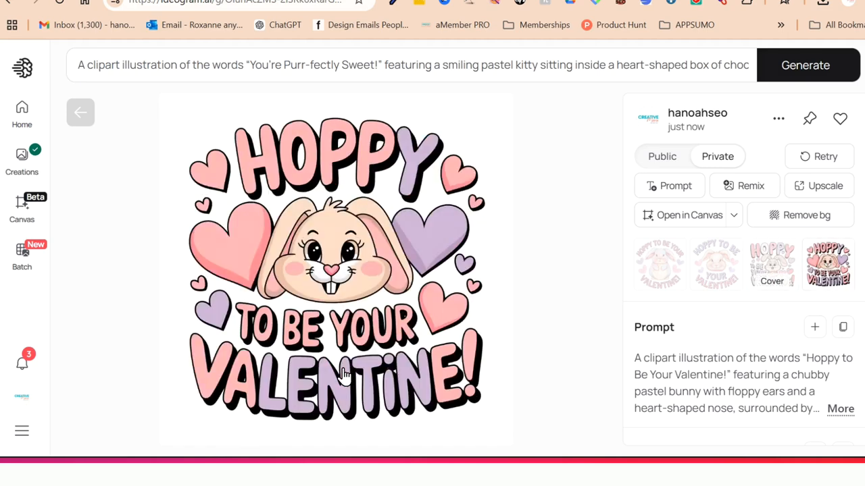
left_click(261, 71)
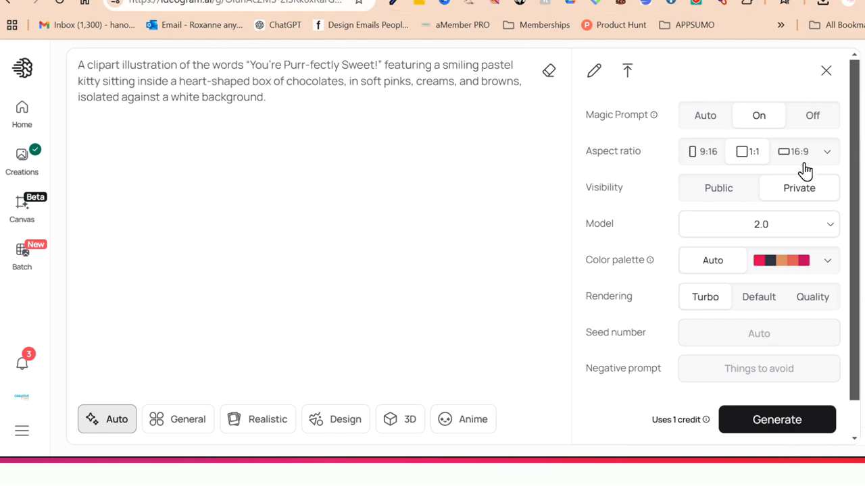
left_click(825, 72)
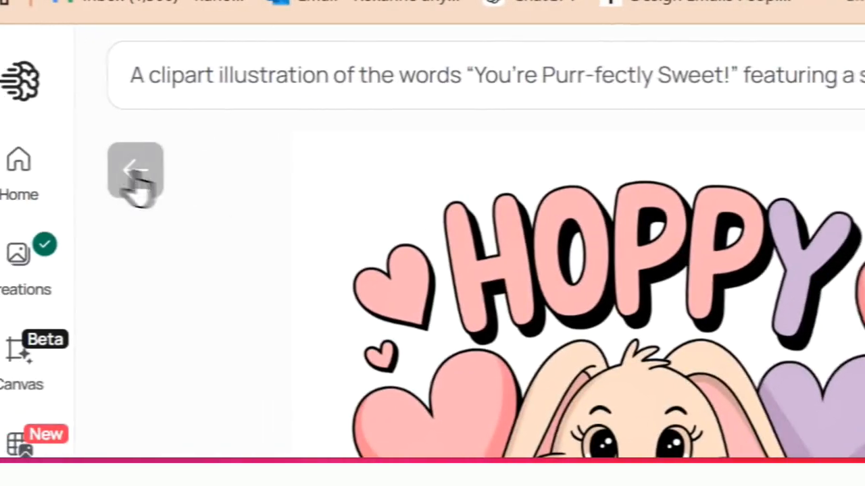
- View the "You're Purr-fectly Sweet!" kitty variations at full size and return to the overview of all creations
left_click(152, 166)
left_click(80, 278)
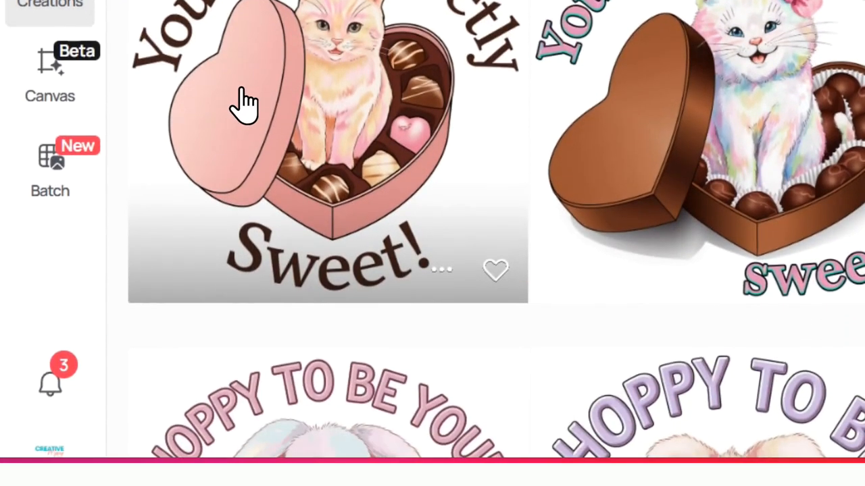
left_click(243, 151)
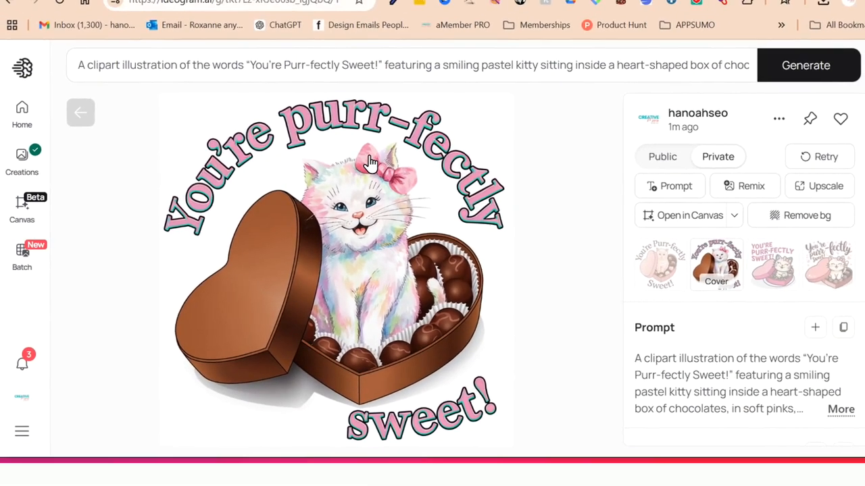
key("Right")
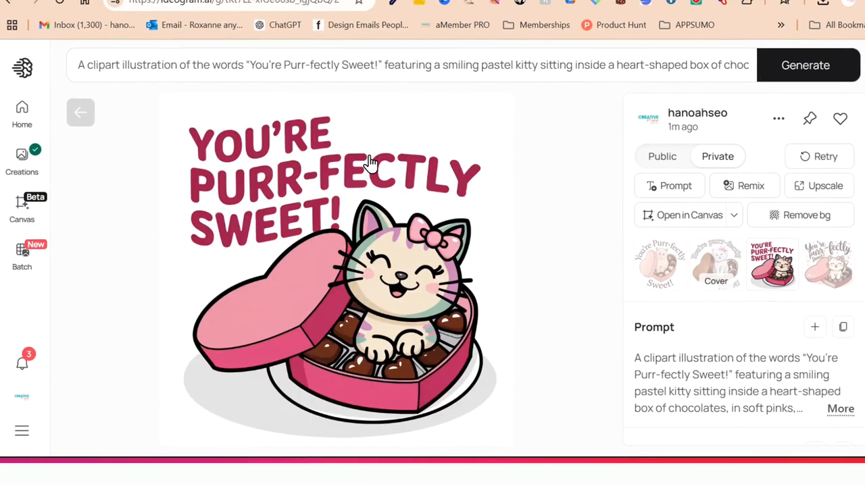
key("Right")
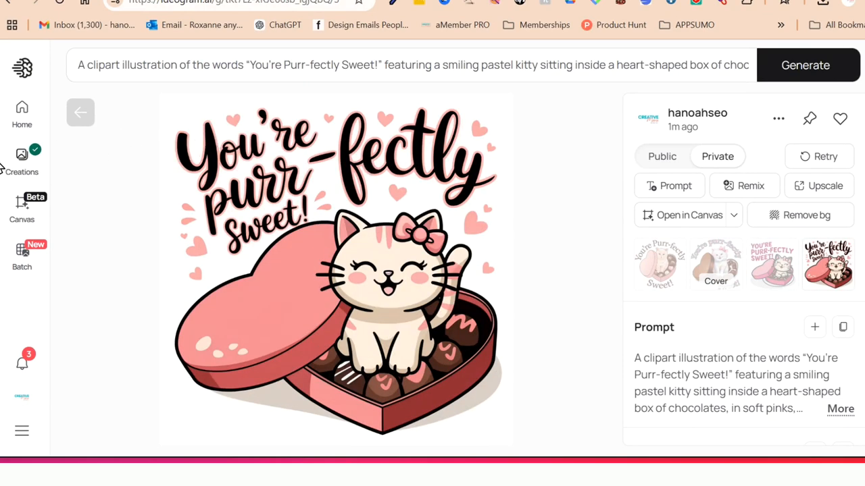
left_click(24, 164)
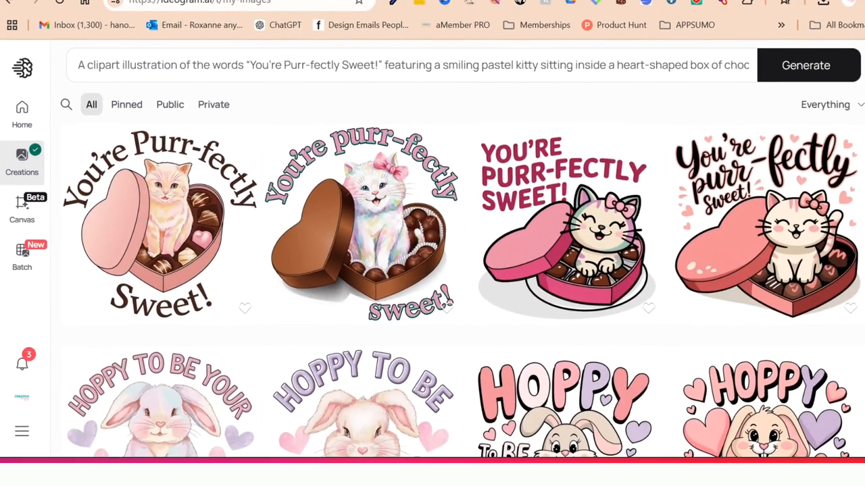
- Return to the Kids Fun Puns & Clipart Maker GPT and start its suggested request for creative Valentine's Day phrases
left_click(142, 6)
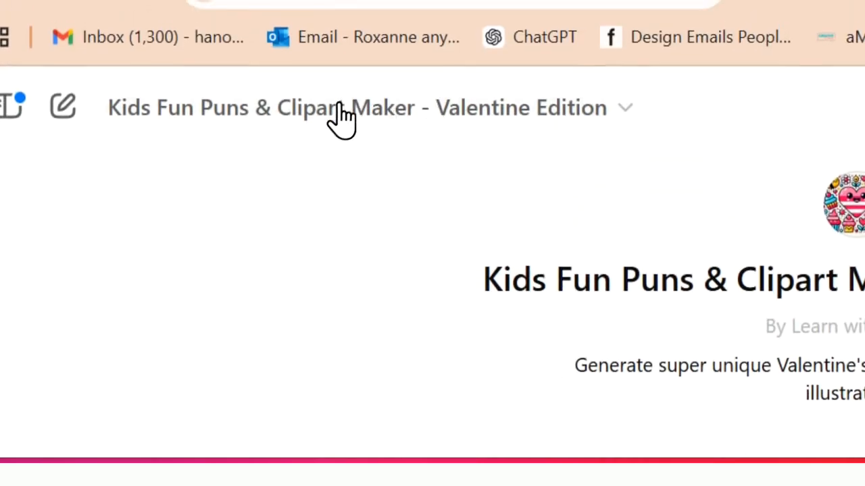
left_click(574, 110)
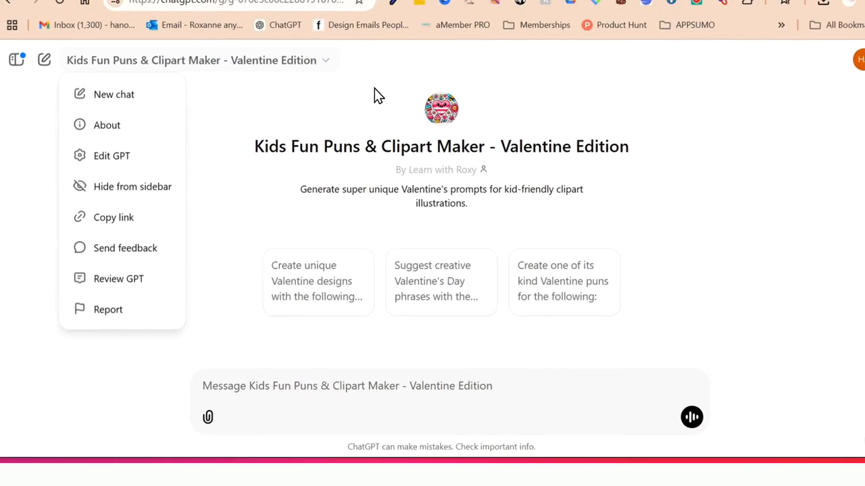
left_click(375, 94)
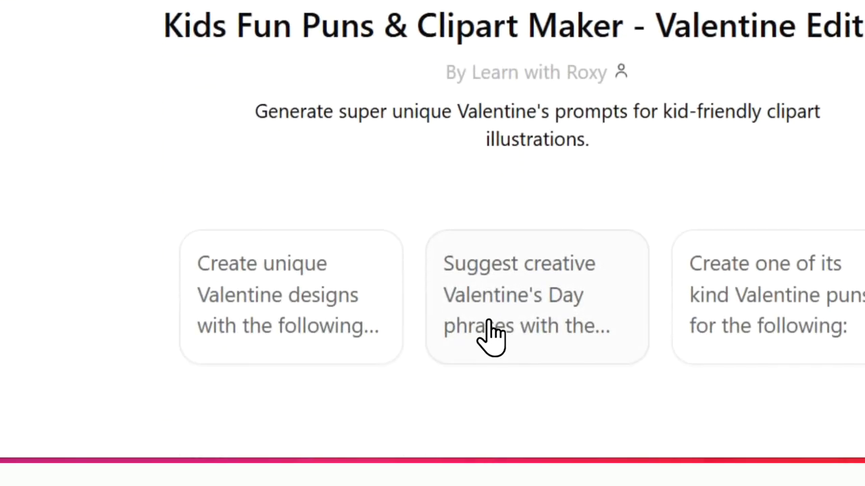
left_click(508, 317)
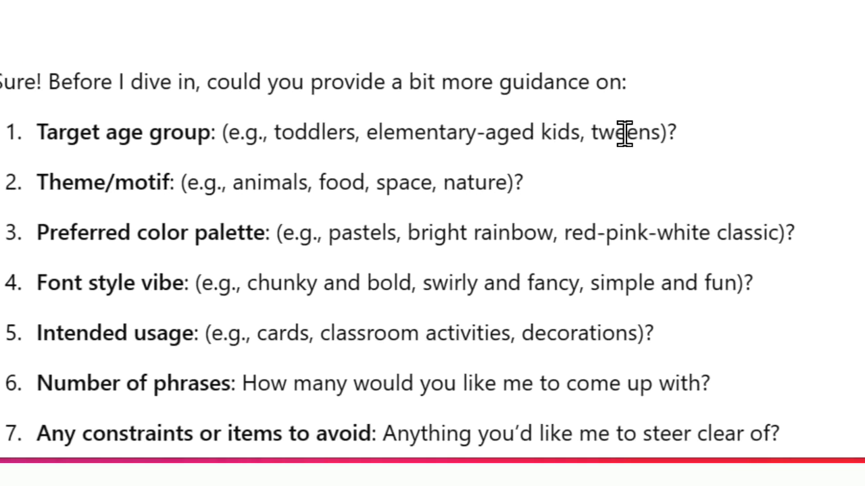
- Begin the reply to the GPT's questions with "tweens" as target age group and "space" as theme, copied from its examples
double_click(777, 134)
right_click(778, 136)
left_click(840, 177)
right_click(220, 320)
left_click(379, 49)
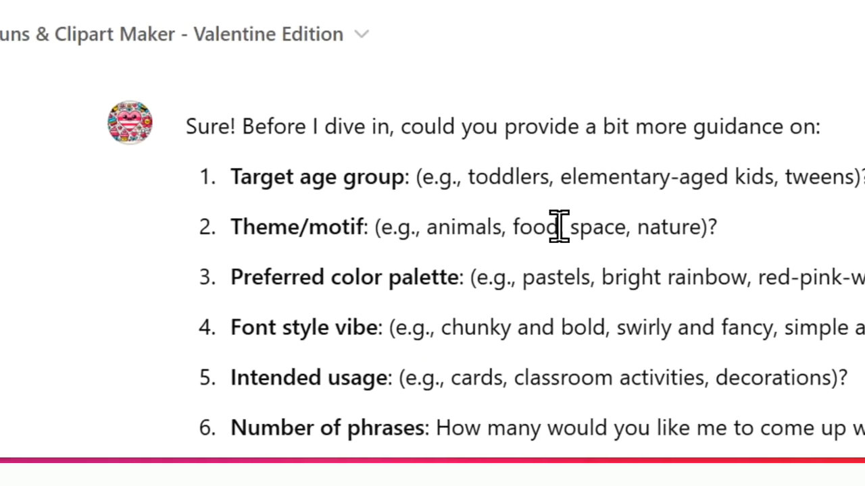
double_click(592, 231)
right_click(592, 230)
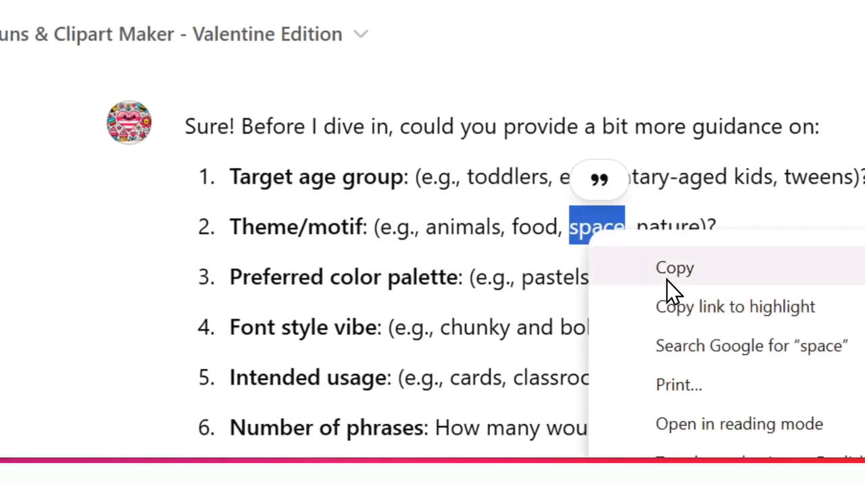
left_click(666, 280)
right_click(365, 311)
left_click(520, 48)
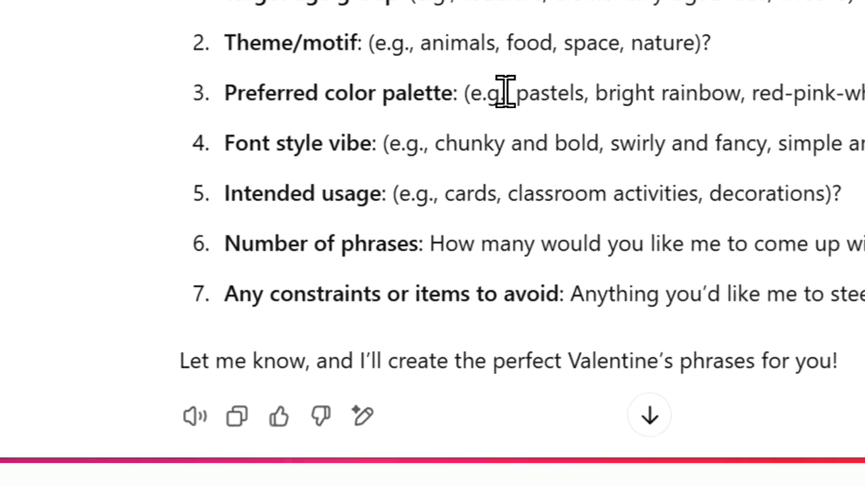
- Add the example color palette "bright rainbow" from the third question to the reply
left_click_drag(596, 93, 698, 103)
right_click(672, 116)
left_click(685, 142)
left_click(276, 429)
type(",space,")
key("ctrl+v")
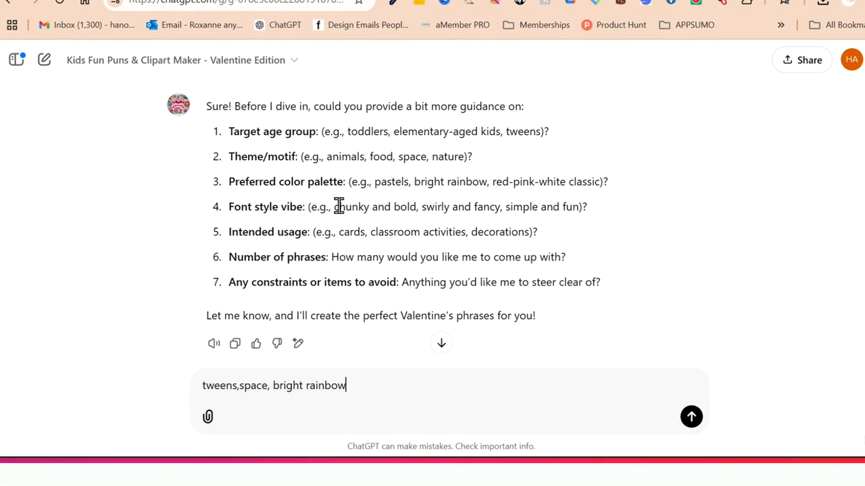
- Complete the reply with font style "chunky and bold", usage "cards", 10 phrases and "none" for constraints, and send it
left_click_drag(334, 207, 415, 207)
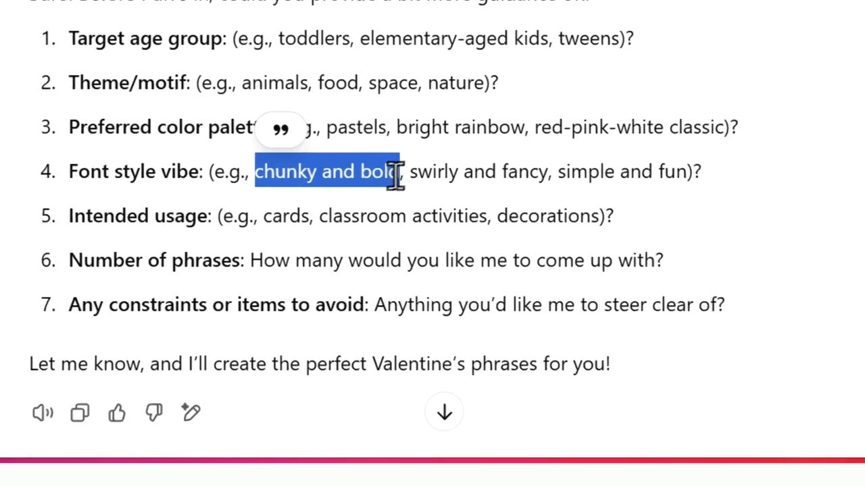
right_click(416, 208)
left_click(527, 216)
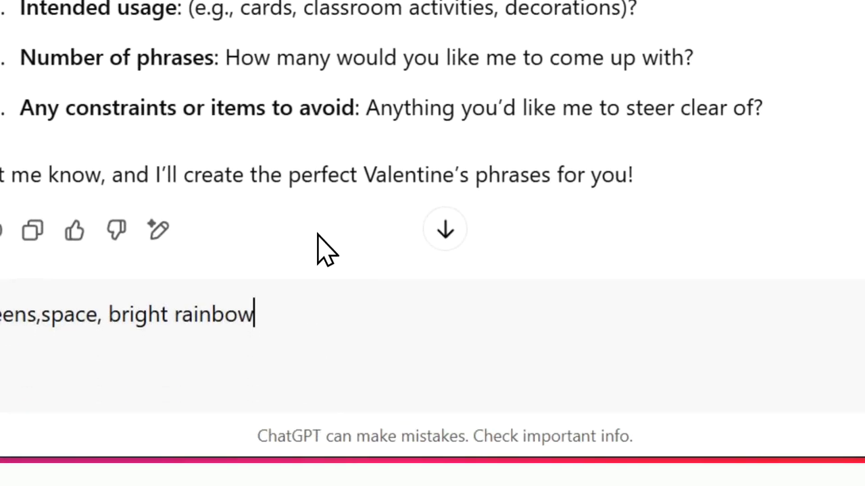
key("ctrl+v")
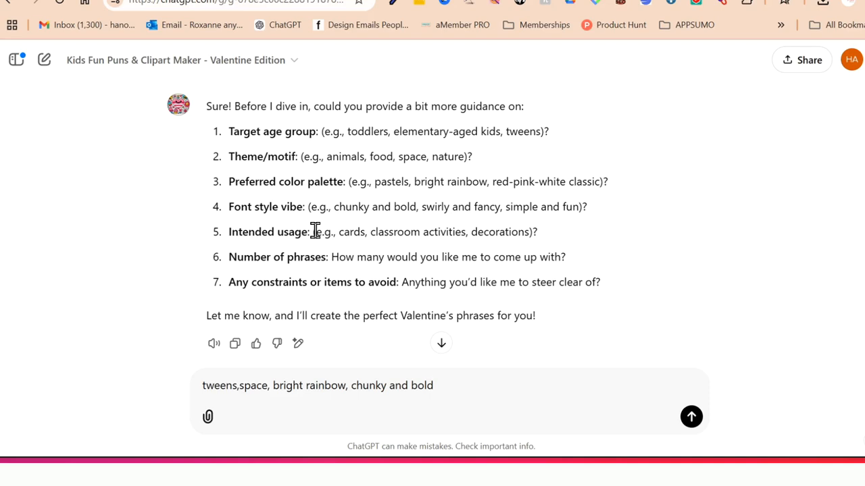
type(", cards,10, none")
key("Return")
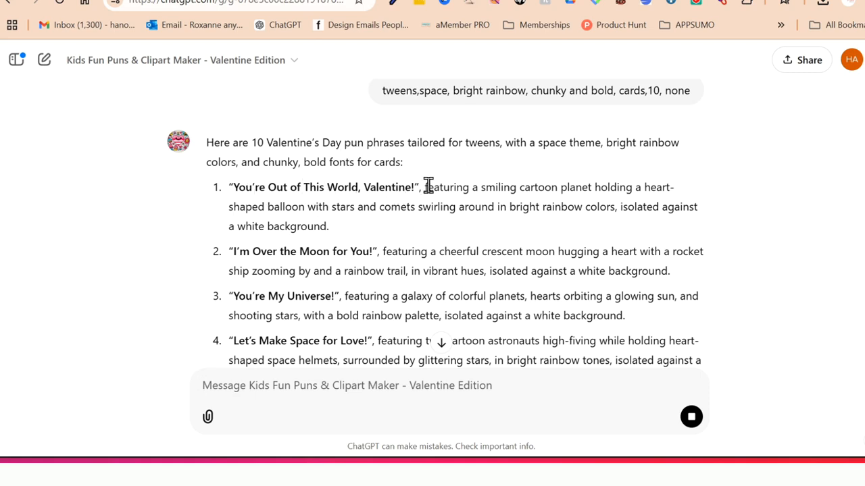
- Read through the generated space-themed pun phrases and their illustration descriptions
left_click_drag(486, 193, 617, 193)
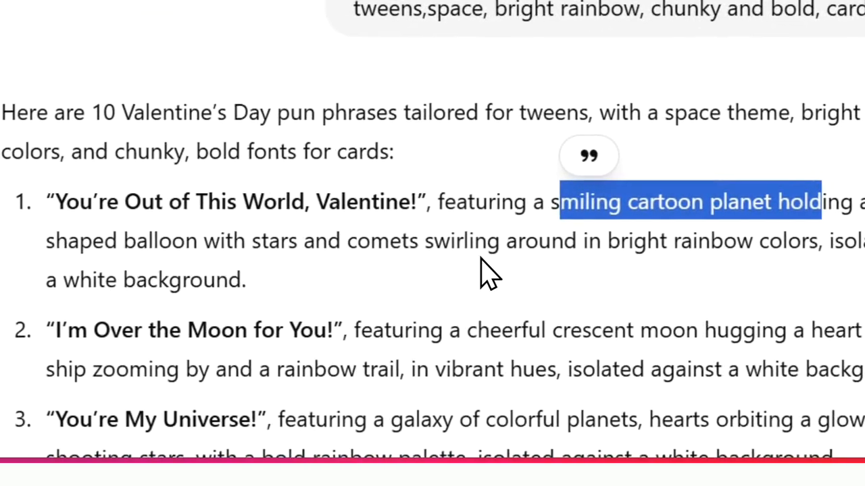
scroll(471, 257, "down", 2)
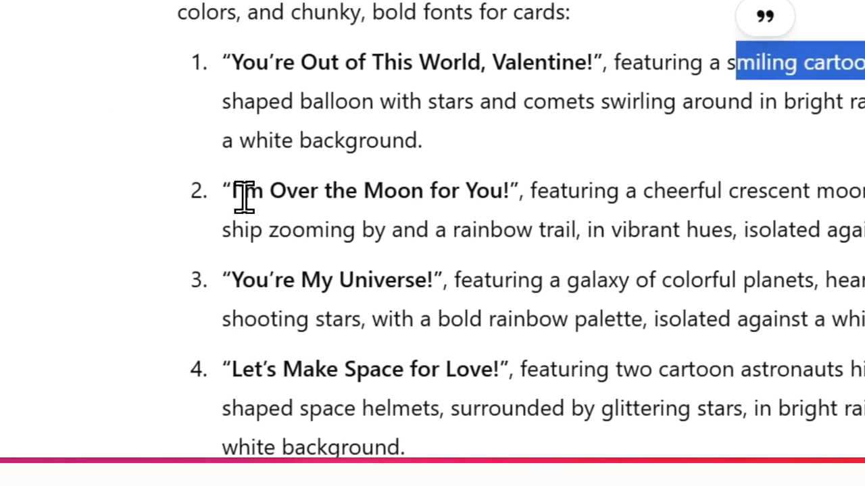
left_click_drag(240, 191, 758, 227)
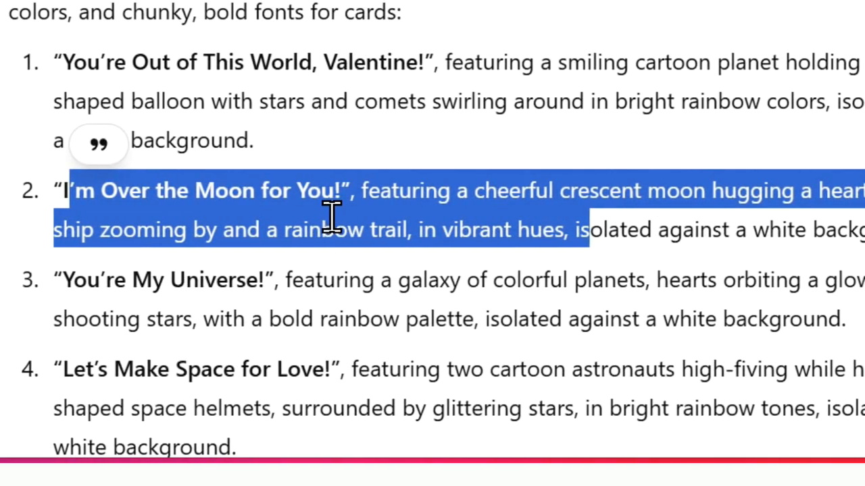
scroll(331, 216, "down", 2)
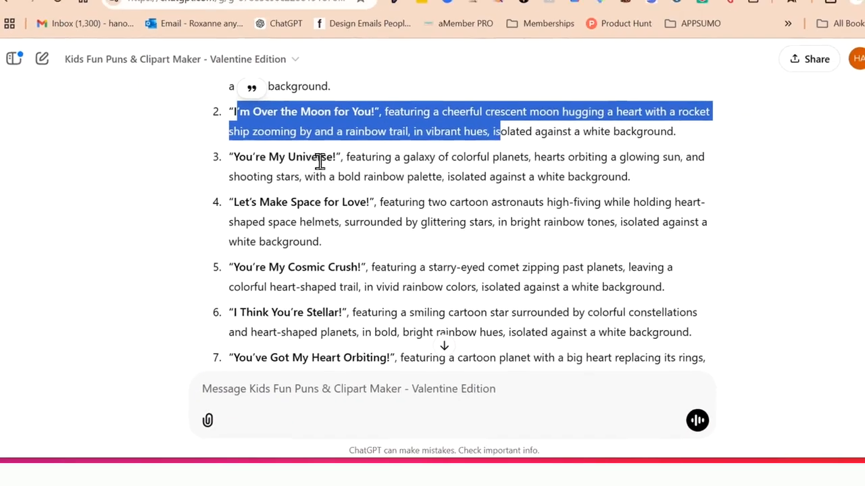
scroll(318, 160, "up", 1)
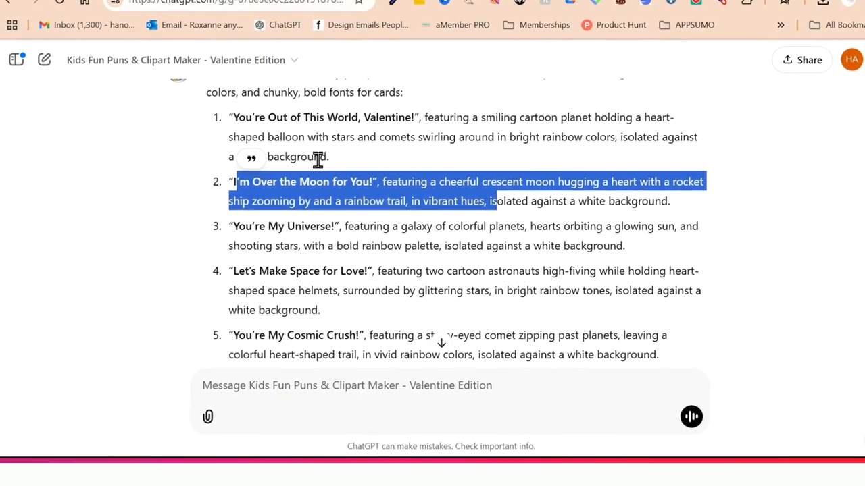
- Draft the follow-up message text "Create a cute illustration with the words" for the GPT
left_click(228, 379)
scroll(214, 197, "up", 1)
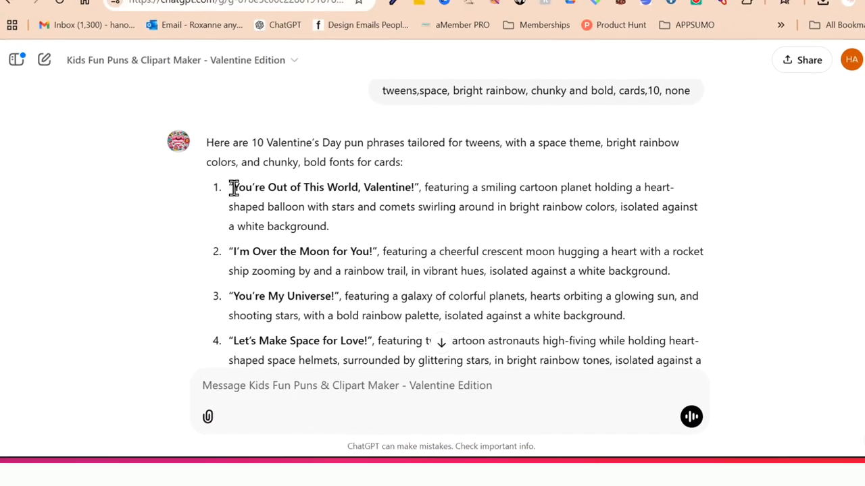
type("Cr")
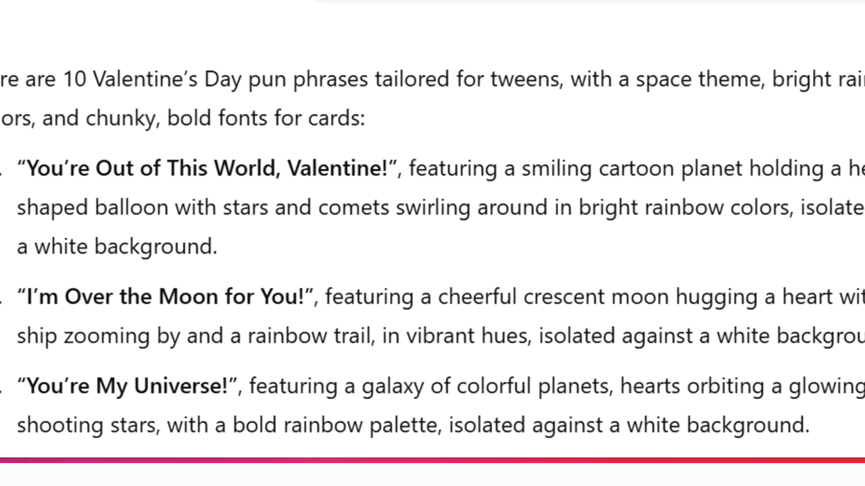
- Precede the draft with "At the beginning of each phrases, please put the following:" and send the message
key("BackSpace")
type("innnCreate a cute illustration with the words")
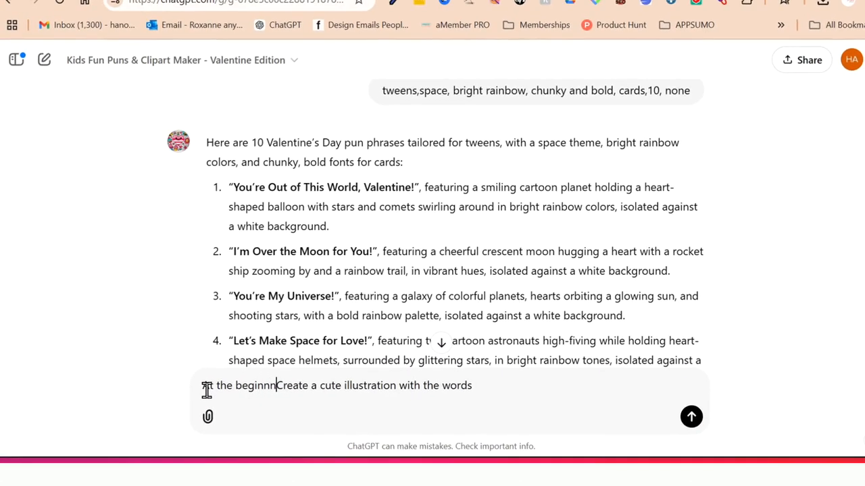
key("BackSpace")
type("ing of ea")
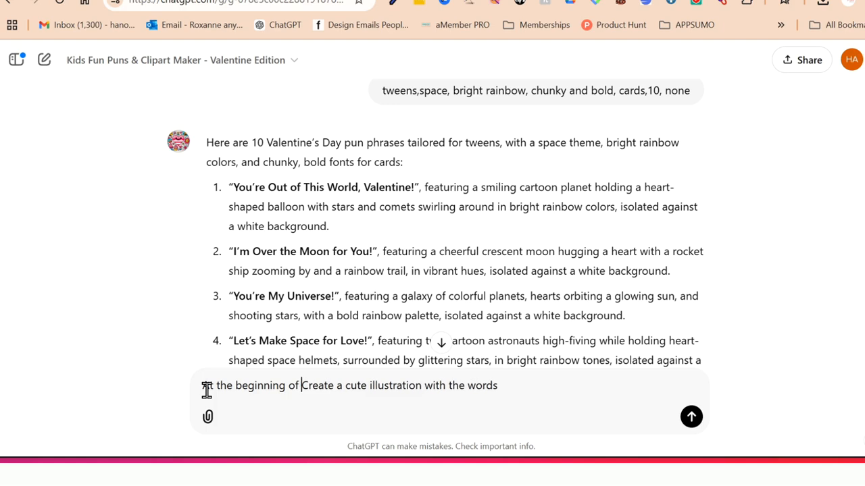
type("ch phrase")
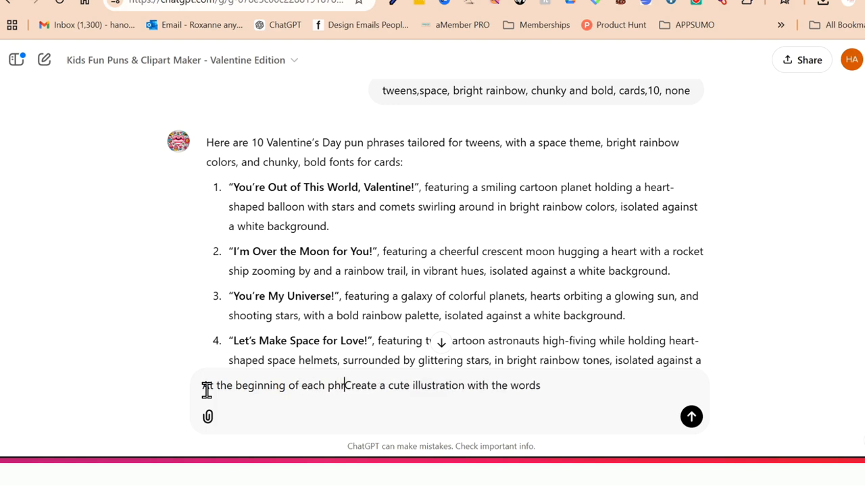
type("s")
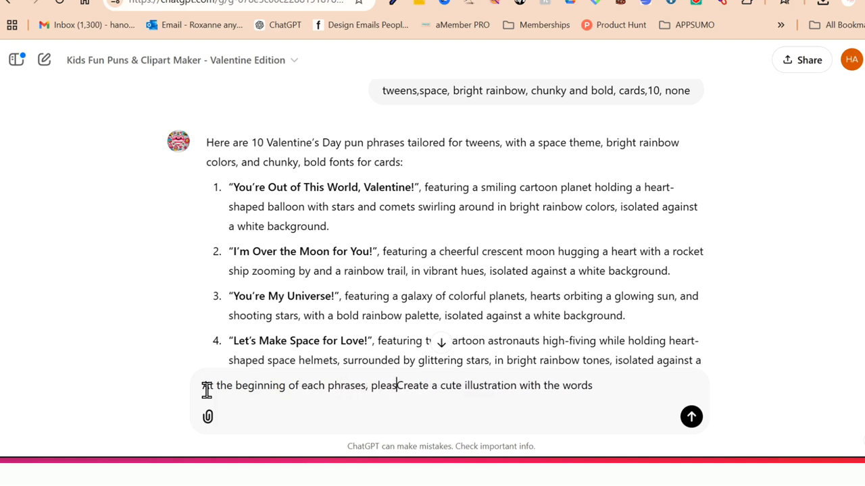
type(", please put the fol")
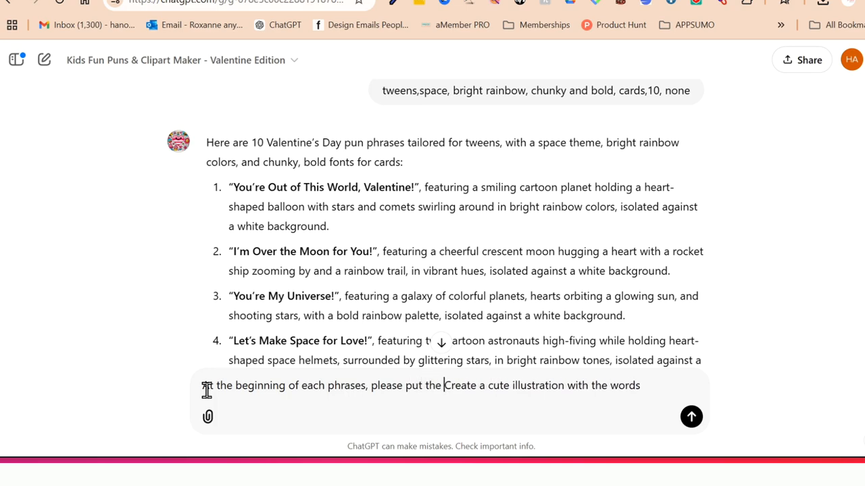
type("lowi")
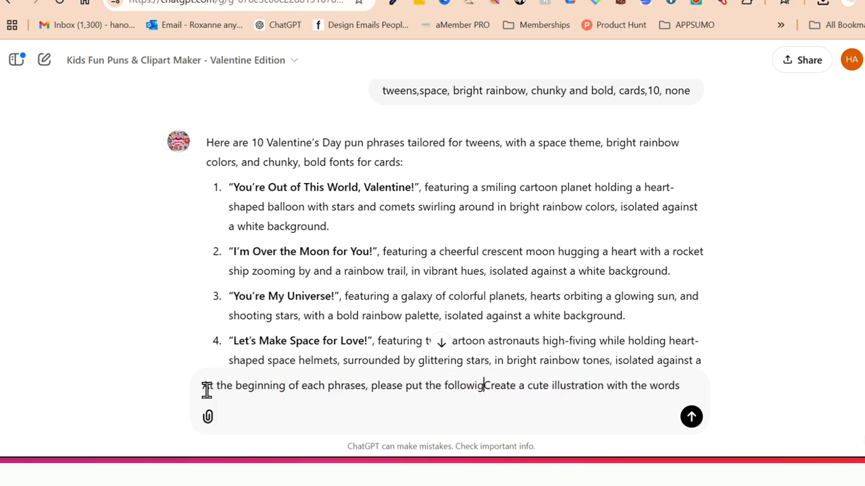
type("ng:")
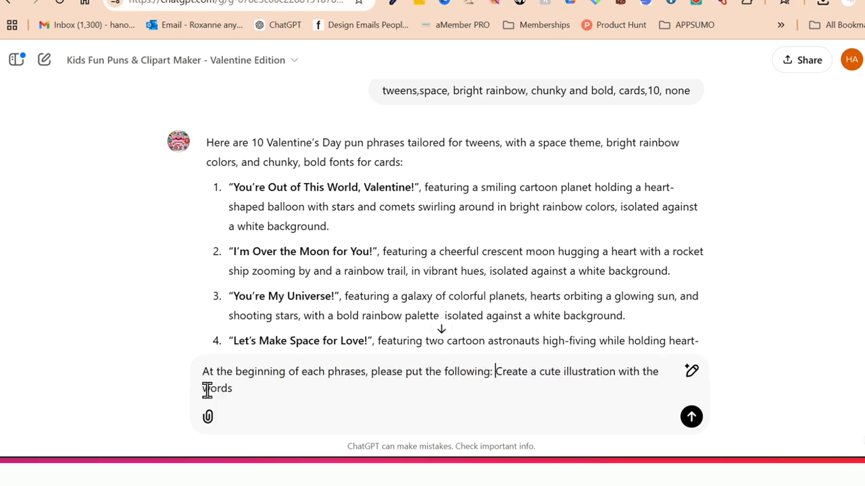
left_click(692, 419)
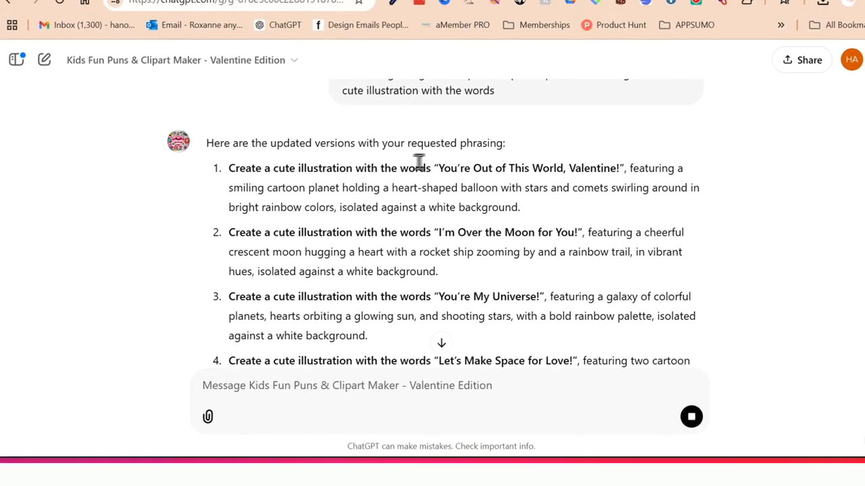
- Copy the full first prompt, "You're Out of This World, Valentine!", and put it in Ideogram in place of the kitty prompt
triple_click(283, 182)
right_click(298, 183)
left_click(318, 215)
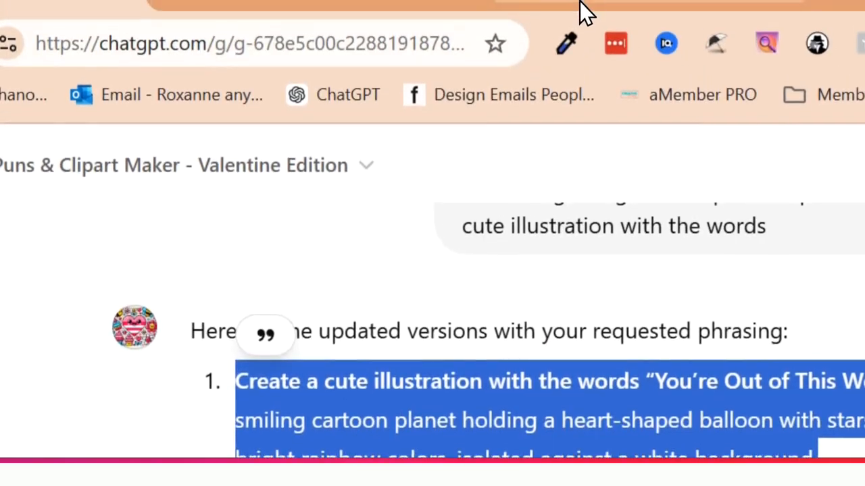
left_click(580, 3)
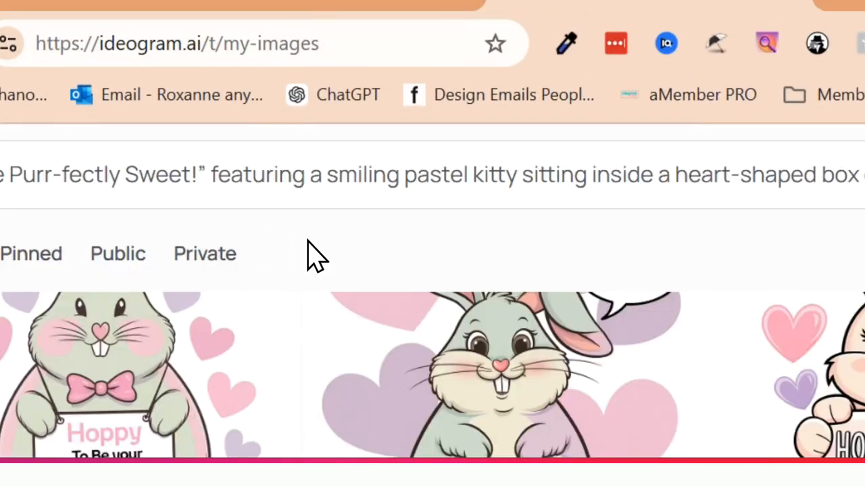
triple_click(234, 162)
right_click(235, 162)
left_click(264, 279)
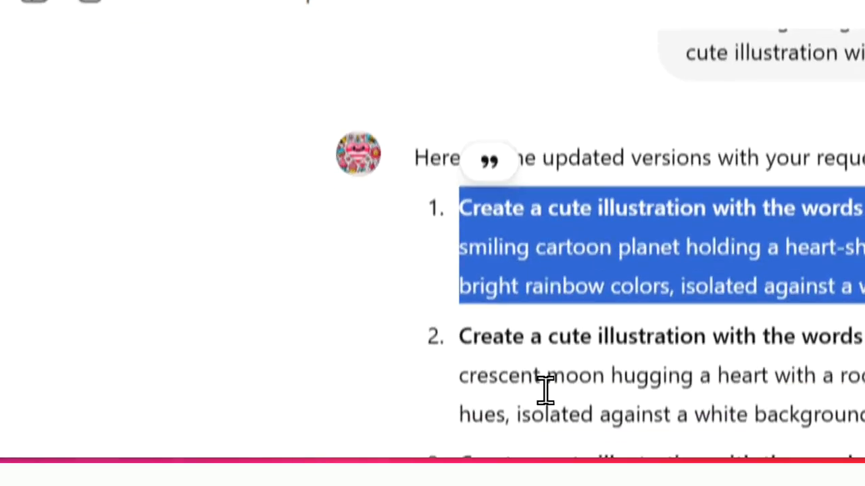
- Copy the full second prompt, "I'm Over the Moon for You!", from the GPT chat into Ideogram's prompt
triple_click(546, 331)
right_click(546, 331)
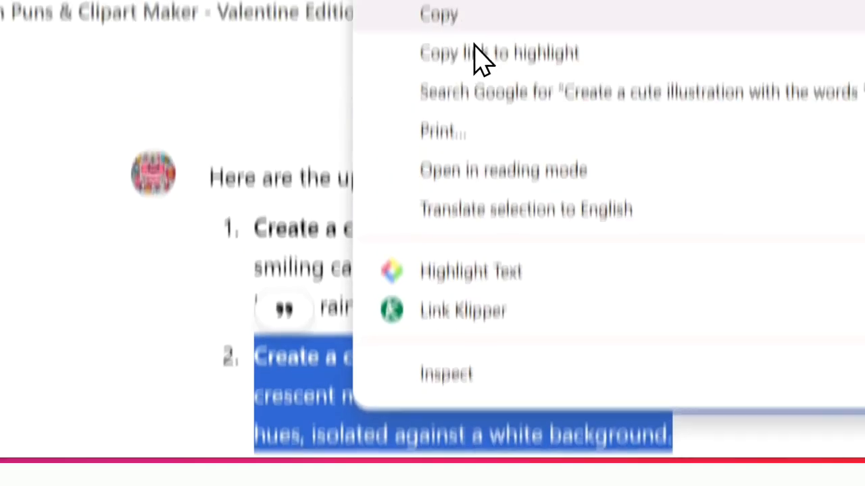
left_click(473, 16)
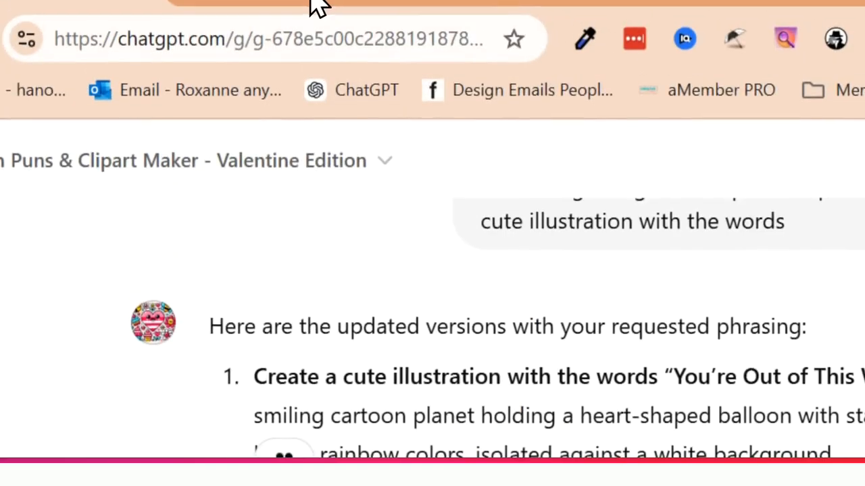
left_click(308, 3)
left_click(513, 3)
left_click(406, 164)
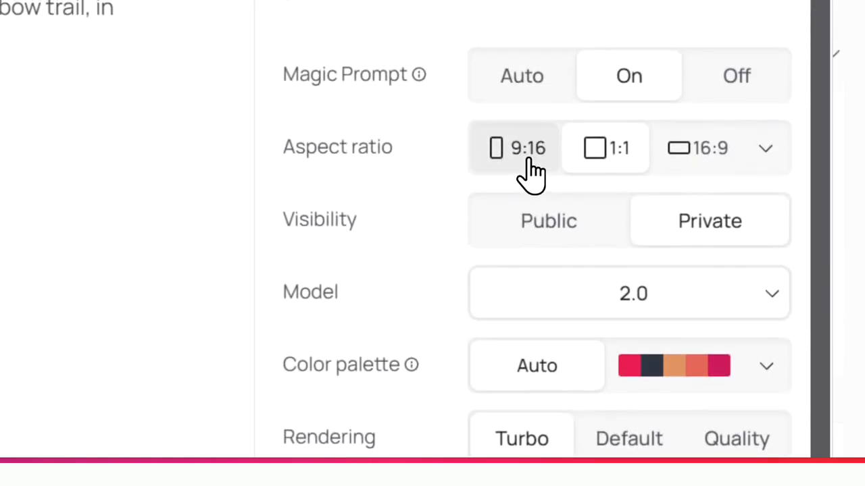
- Examine the available aspect ratios and the remaining generation settings for the moon prompt
left_click(763, 151)
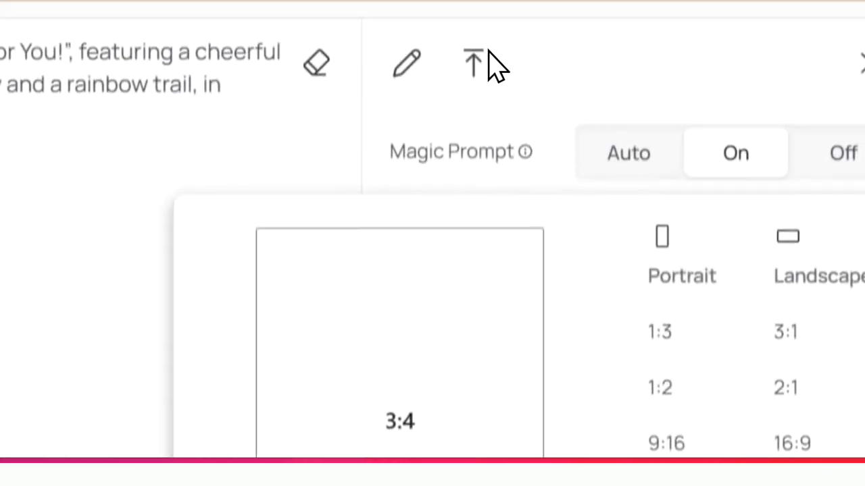
left_click(50, 108)
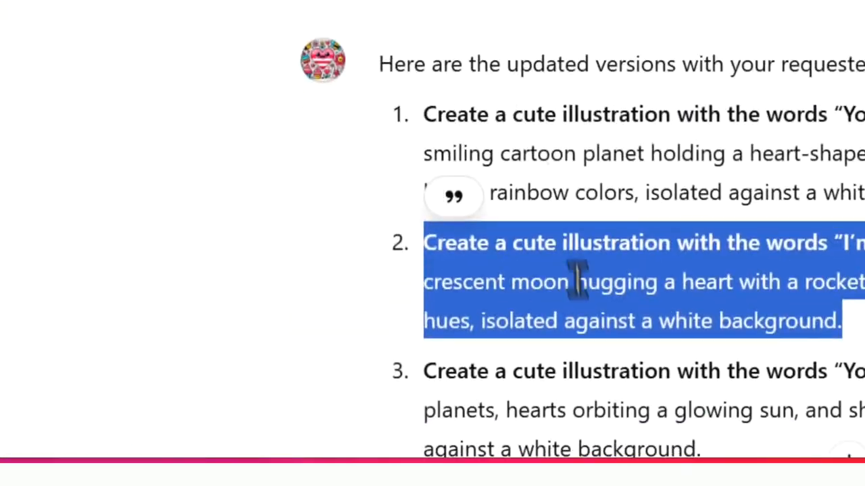
- Copy the full third prompt, "You're My Universe!", from the GPT chat, replace the moon prompt in Ideogram with it, and generate the images
scroll(578, 280, "down", 2)
triple_click(469, 87)
right_click(469, 90)
left_click(533, 135)
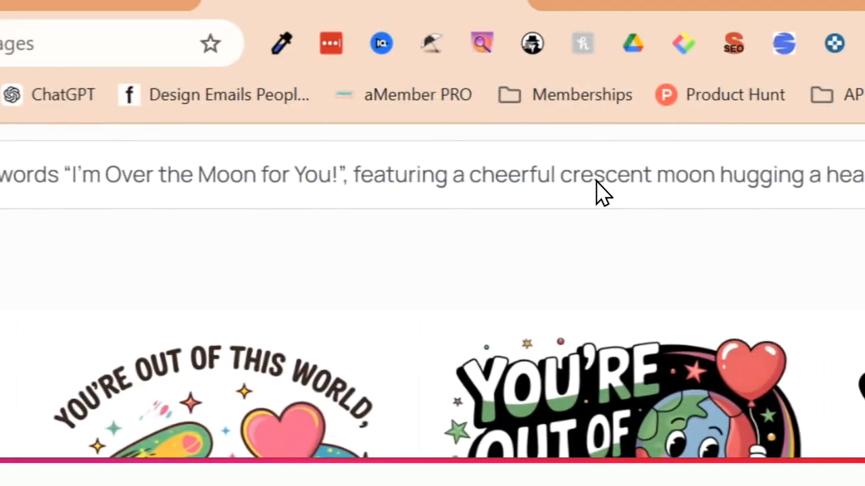
left_click(598, 182)
left_click(596, 183)
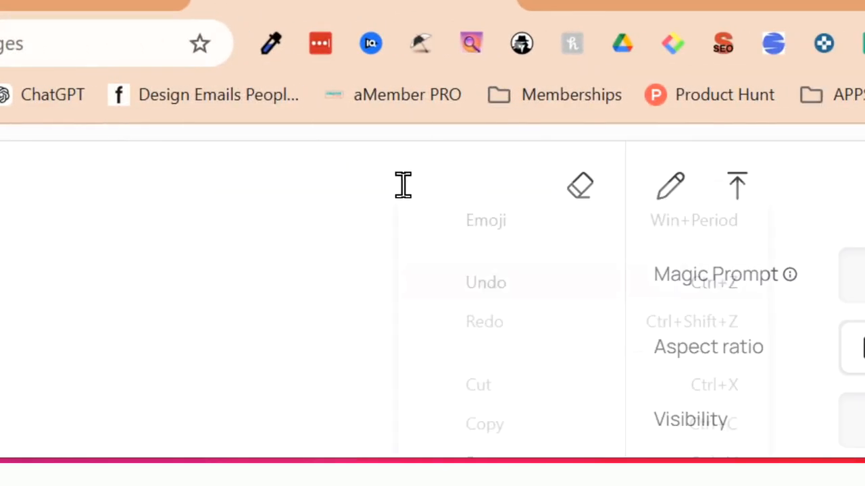
right_click(398, 186)
left_click(522, 342)
left_click(706, 383)
- View all four "You're Out of This World, Valentine!" variations at full size and return to the creations gallery
left_click(47, 129)
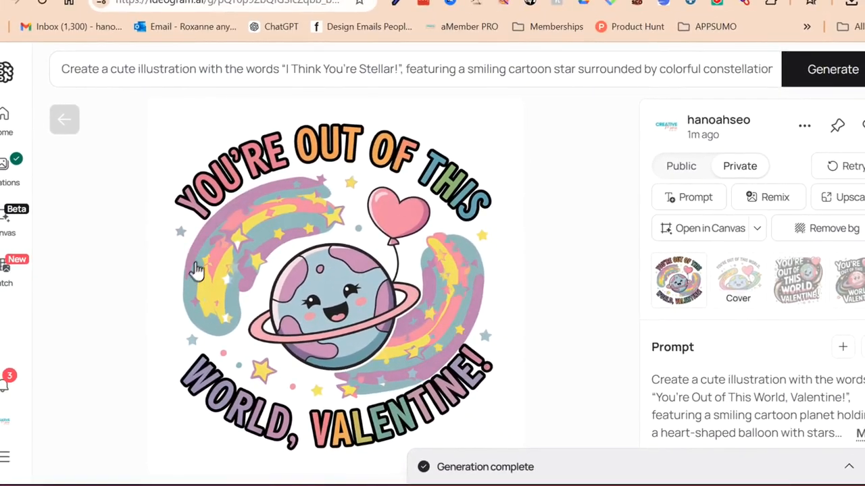
key("Right")
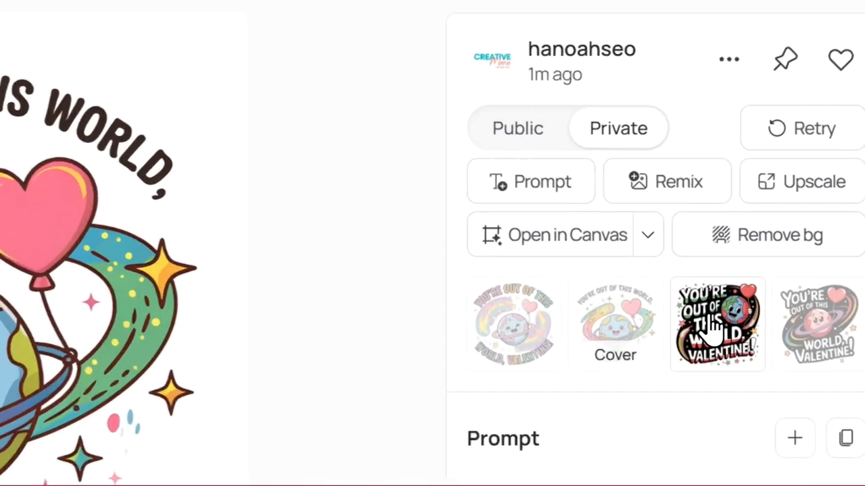
left_click(794, 281)
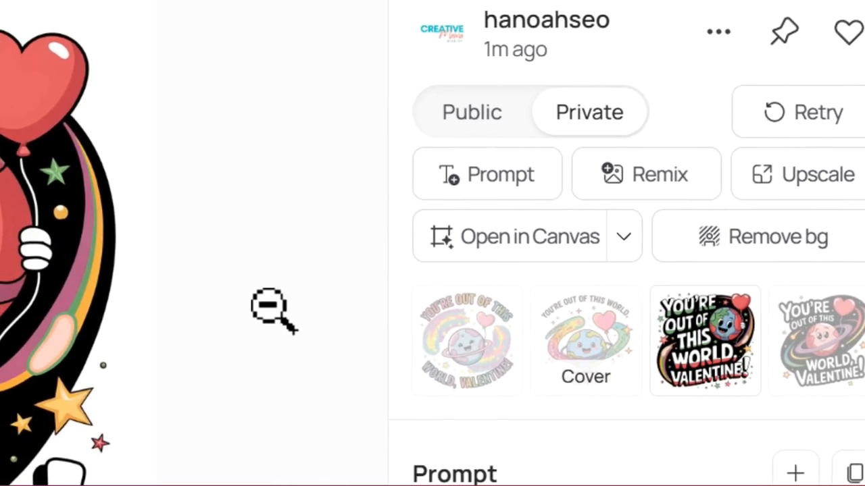
left_click(824, 354)
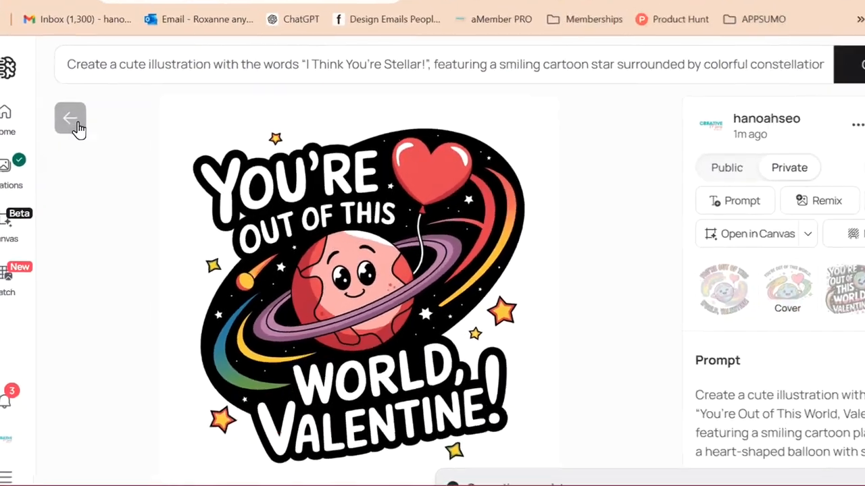
left_click(169, 101)
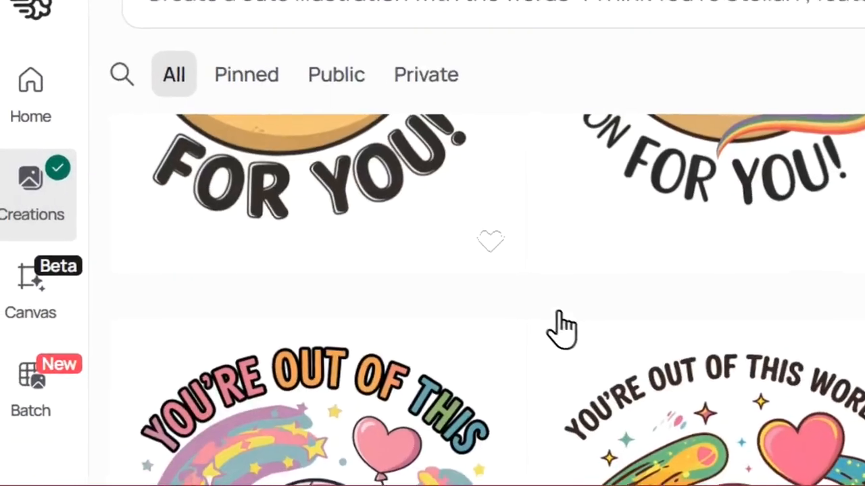
- View all four "I'm Over the Moon for You!" variations at full size and return to the creations gallery
scroll(595, 364, "up", 4)
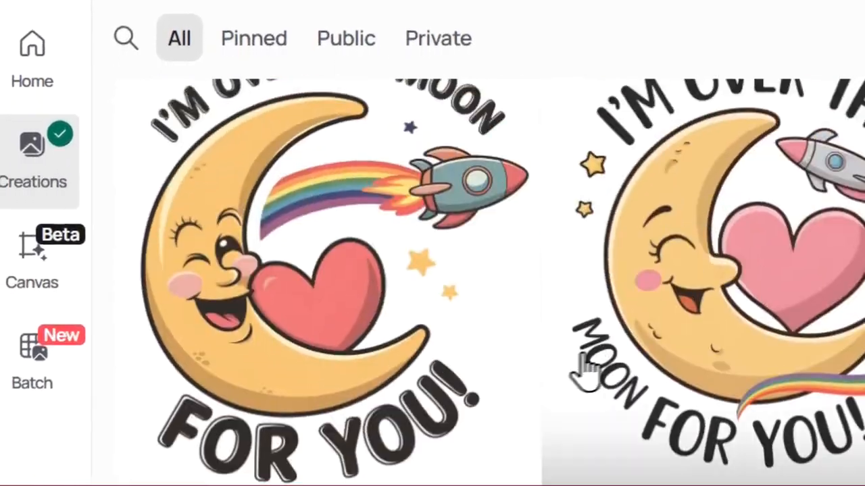
left_click(318, 308)
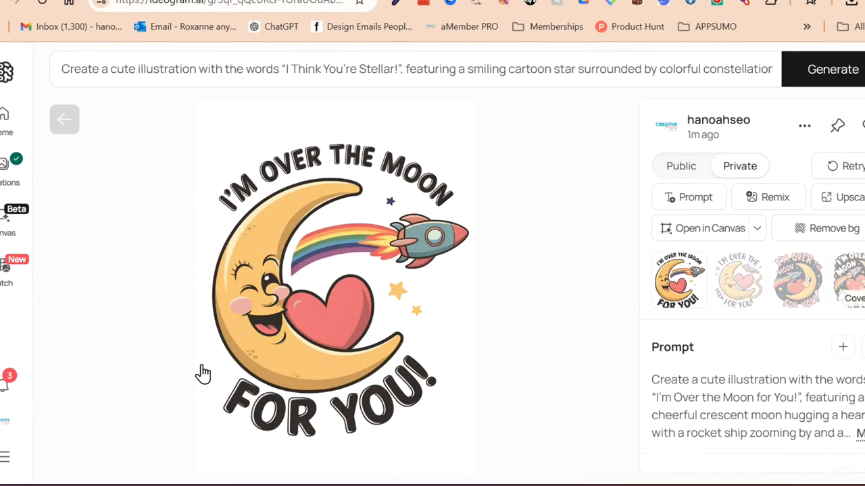
key("Right")
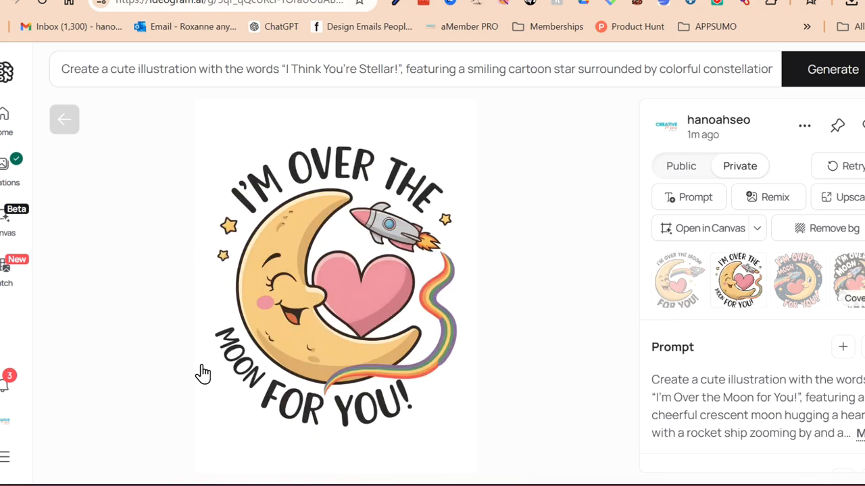
key("Right")
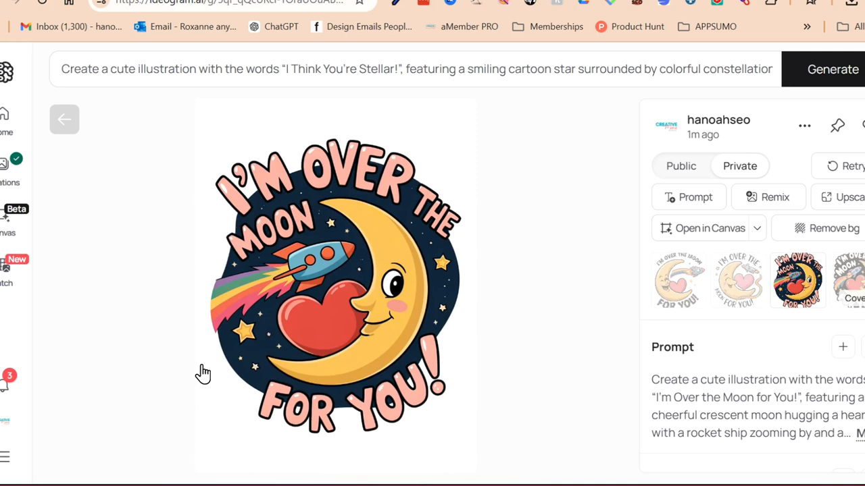
key("Right")
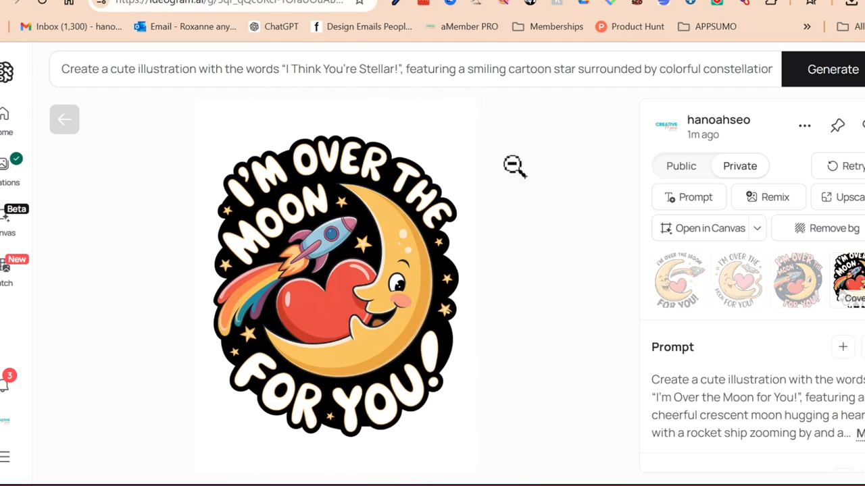
left_click(72, 116)
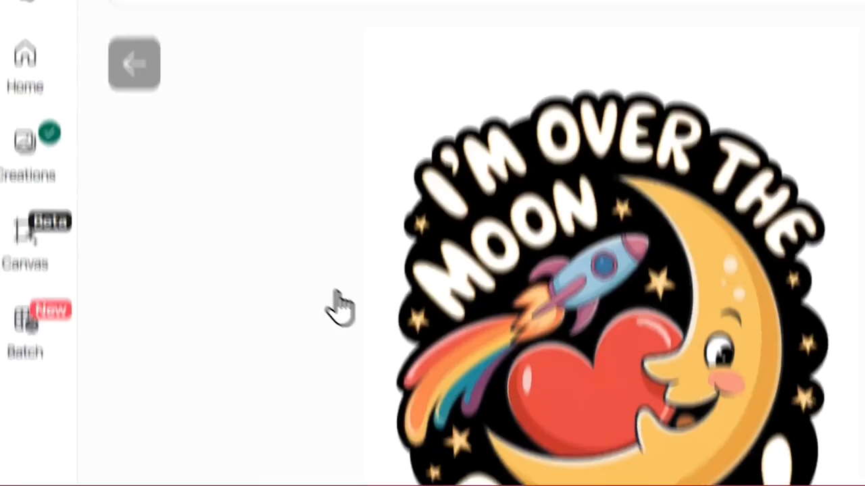
- Open the first "You're My Universe!" image and go through all four of its variations at full size
scroll(192, 282, "down", 2)
scroll(156, 270, "up", 1)
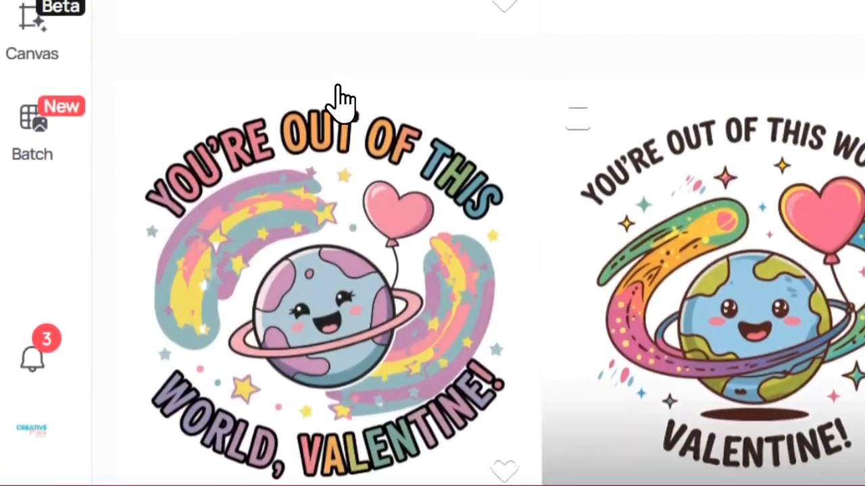
scroll(331, 115, "up", 6)
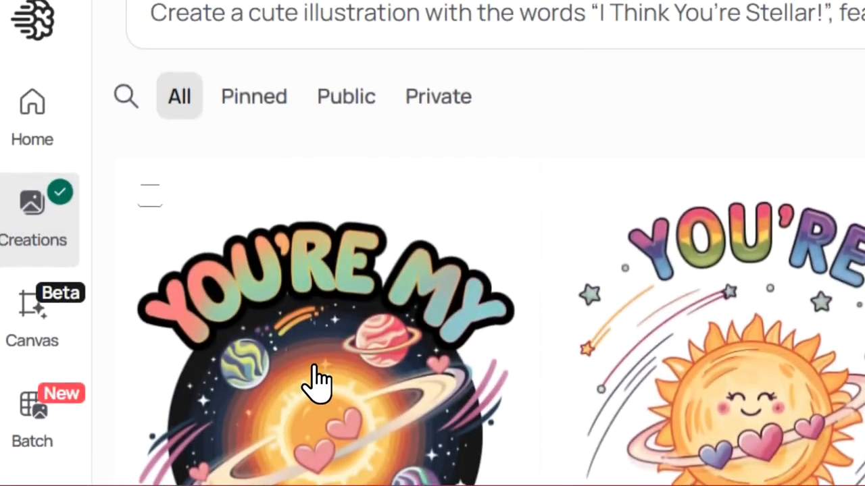
left_click(317, 229)
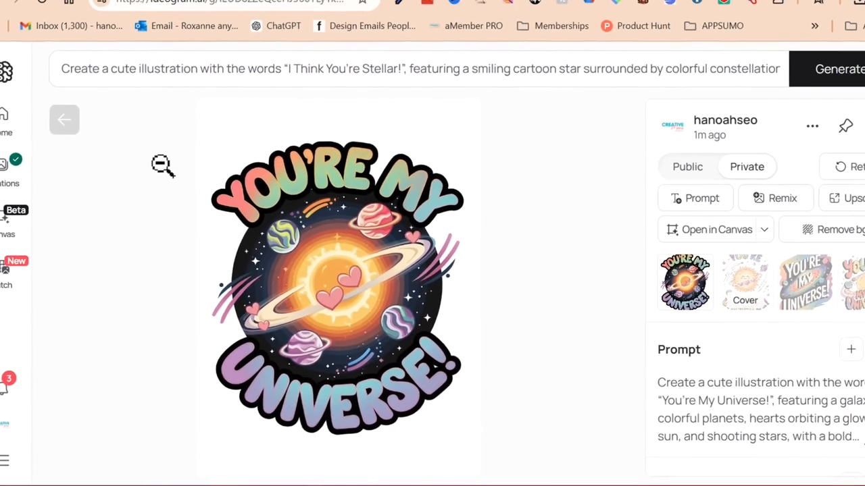
key("Right")
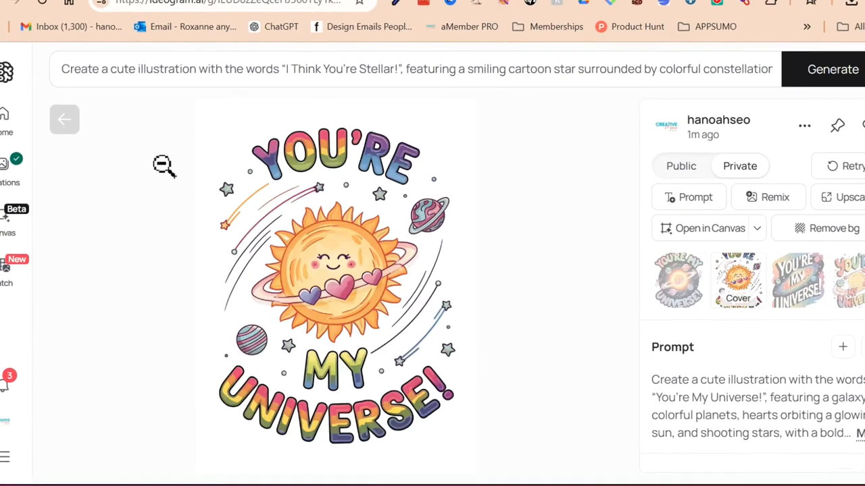
key("Right")
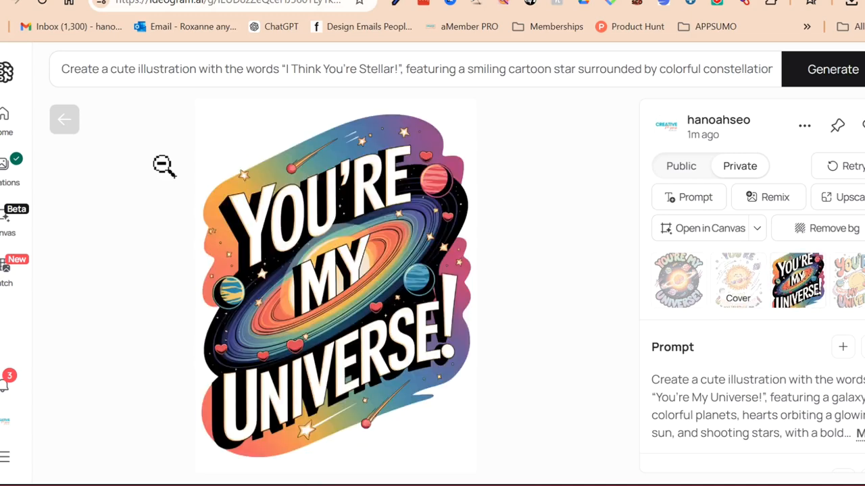
key("Right")
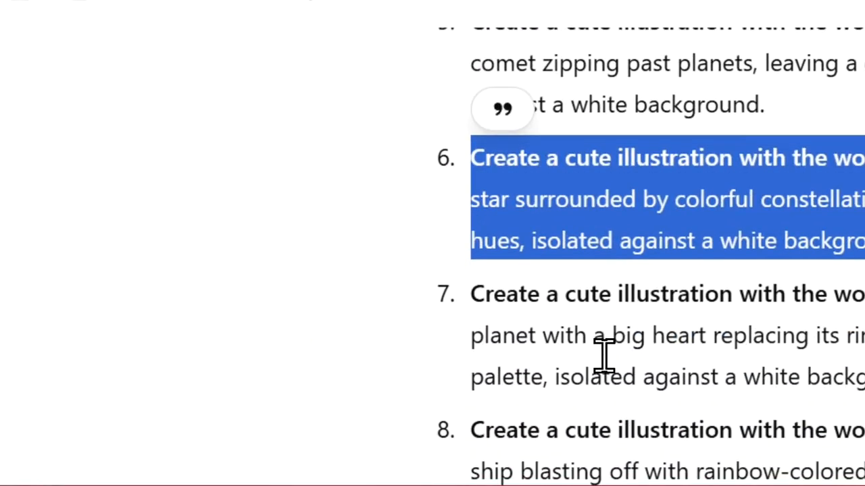
- Review the reworded prompts and the original list of ten tween space puns in the Valentine Edition GPT chat
scroll(601, 338, "down", 2)
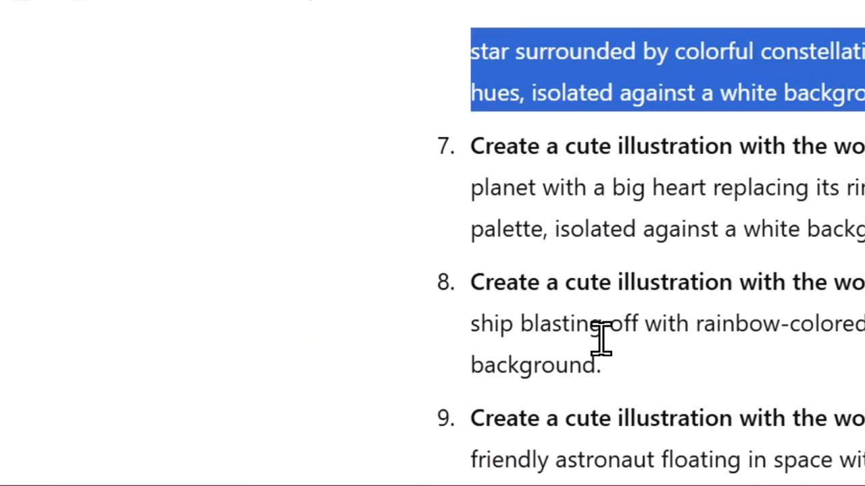
scroll(601, 337, "up", 4)
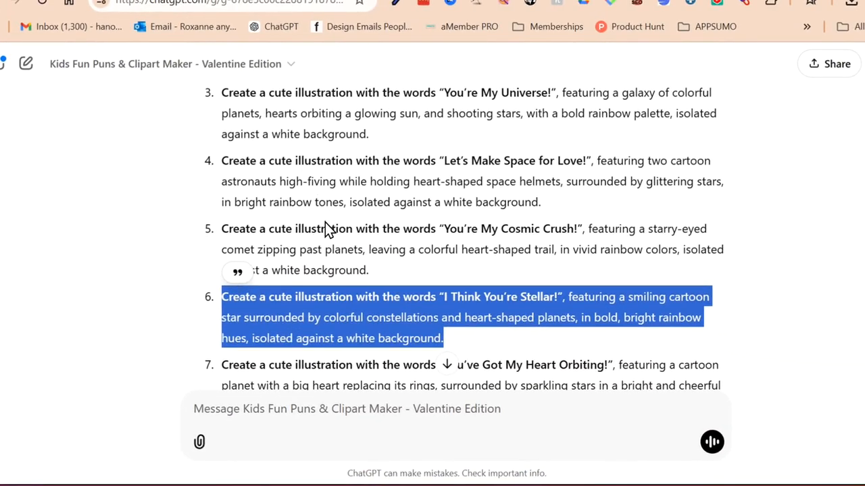
scroll(325, 222, "up", 7)
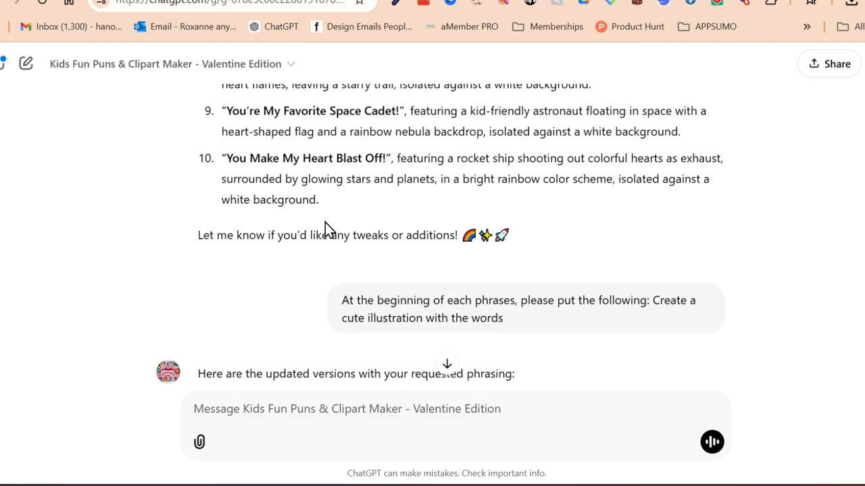
scroll(324, 222, "up", 3)
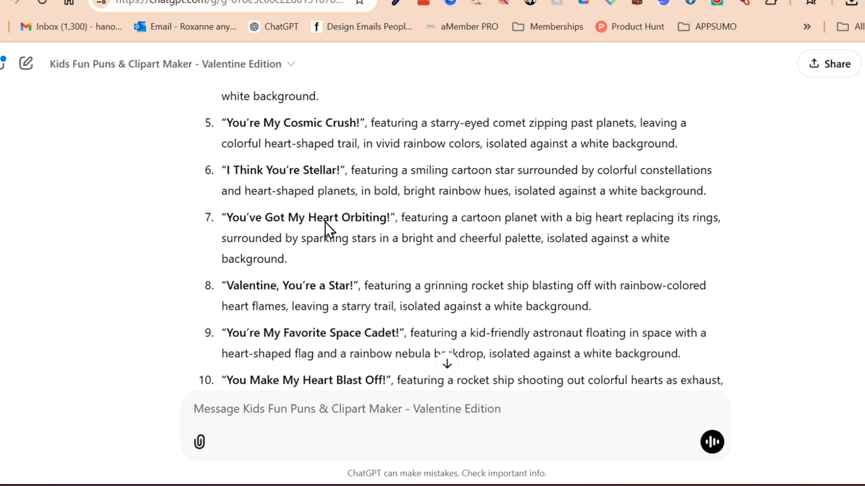
scroll(325, 230, "up", 1)
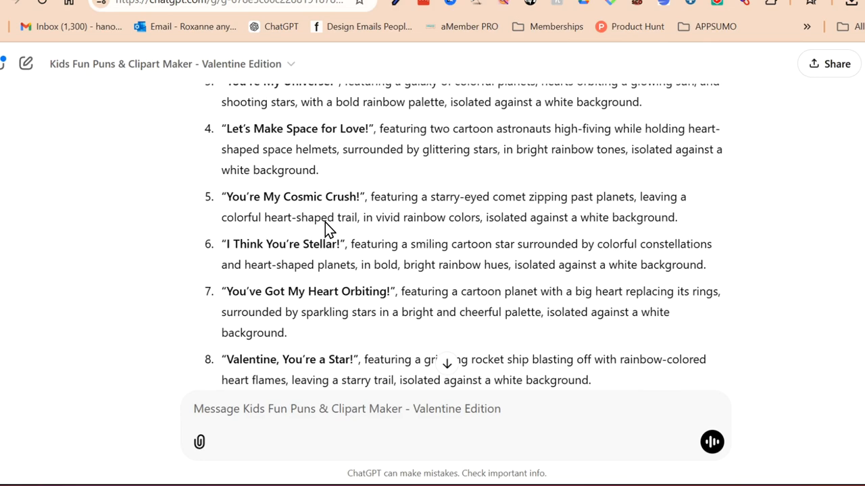
scroll(325, 230, "up", 3)
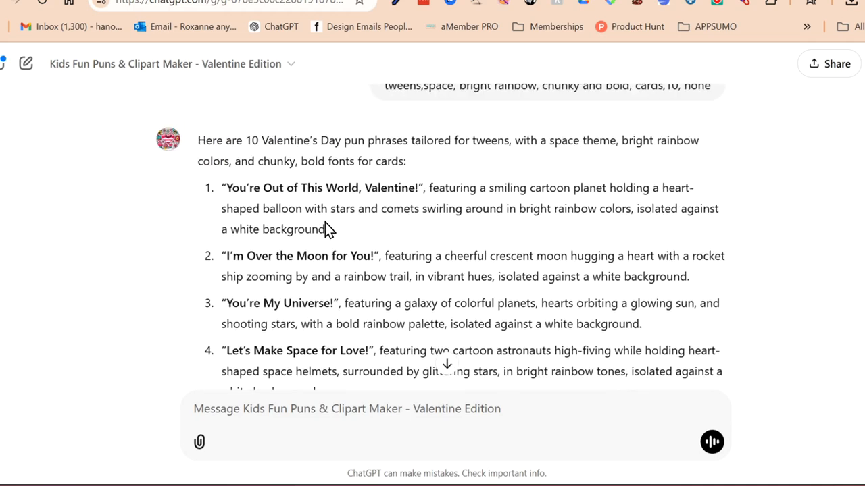
scroll(324, 223, "up", 1)
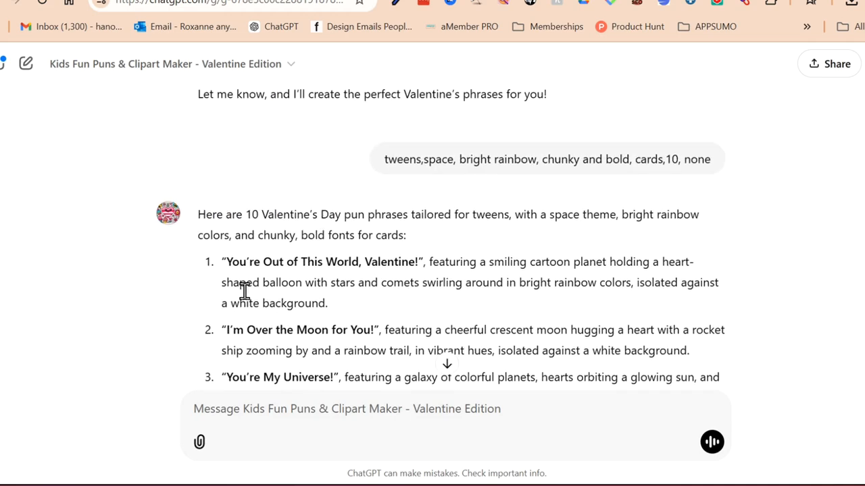
scroll(244, 291, "down", 4)
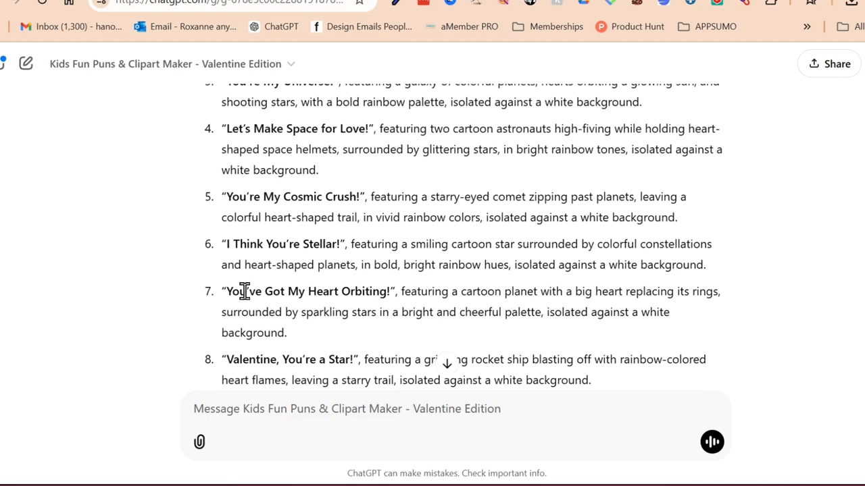
scroll(245, 291, "down", 2)
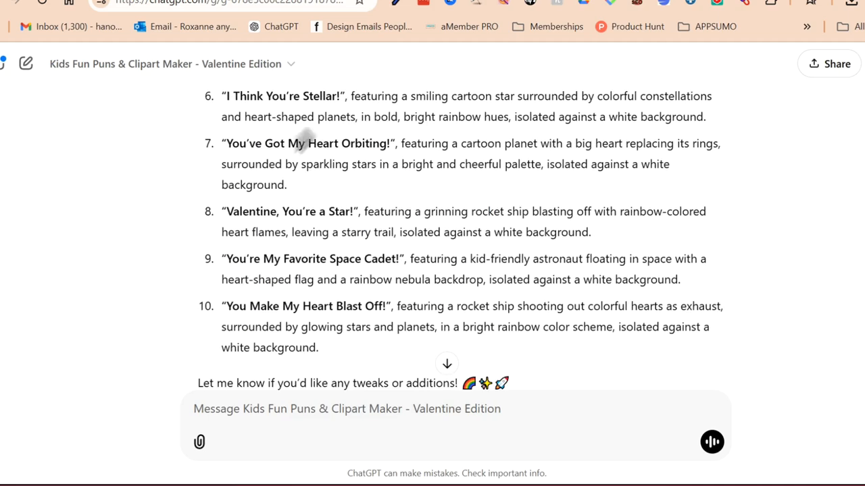
- Switch back to Ideogram and look through the creations gallery from the "Stellar" designs down to the "Purr-fectly Sweet" kittens
left_click(560, 2)
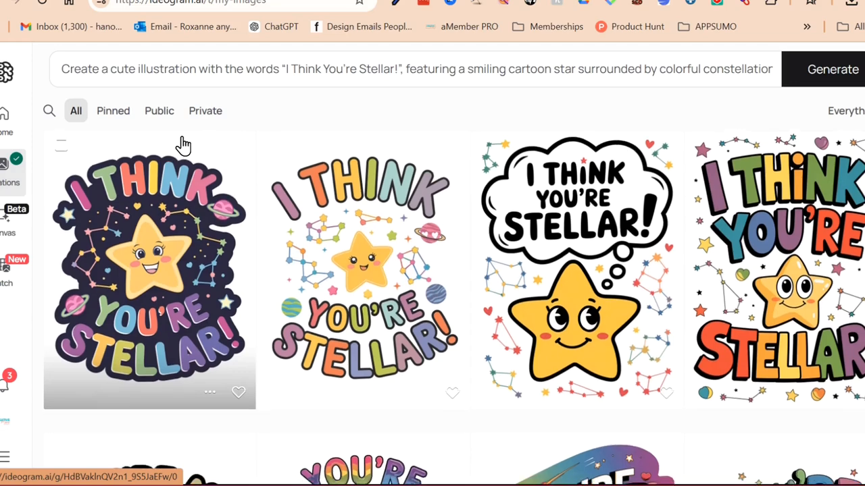
scroll(183, 145, "down", 1)
scroll(183, 145, "down", 2)
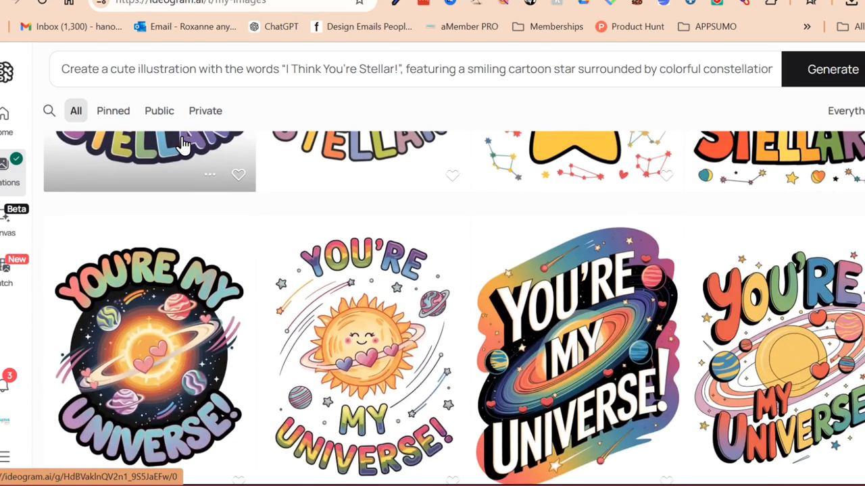
scroll(183, 145, "down", 3)
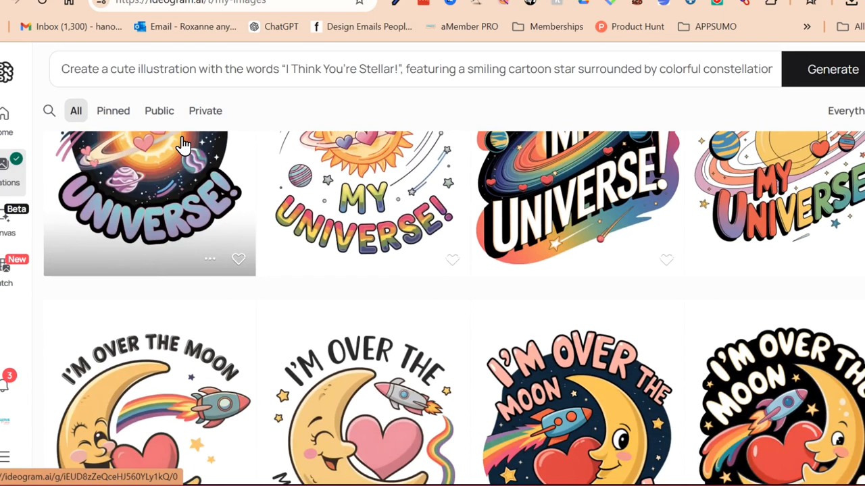
scroll(183, 145, "down", 3)
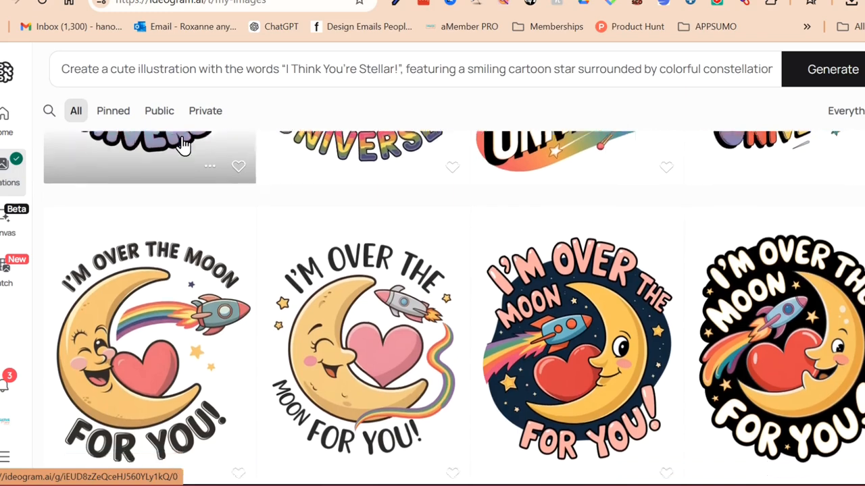
scroll(183, 145, "down", 2)
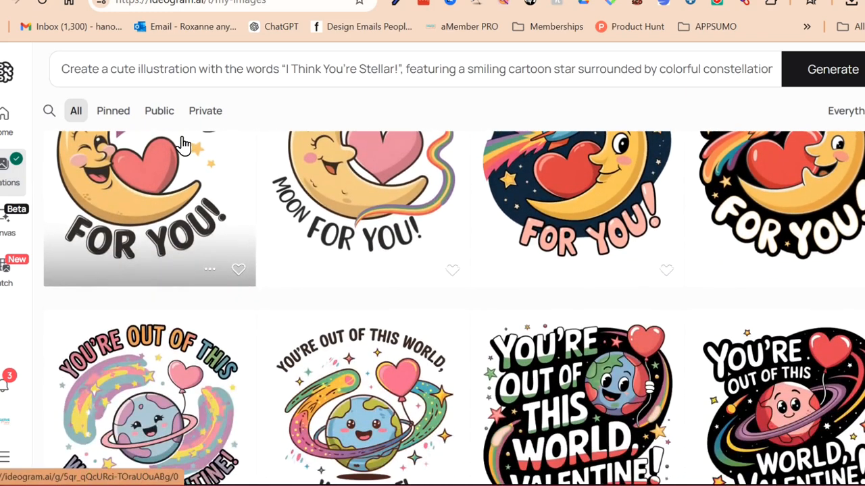
scroll(183, 146, "down", 5)
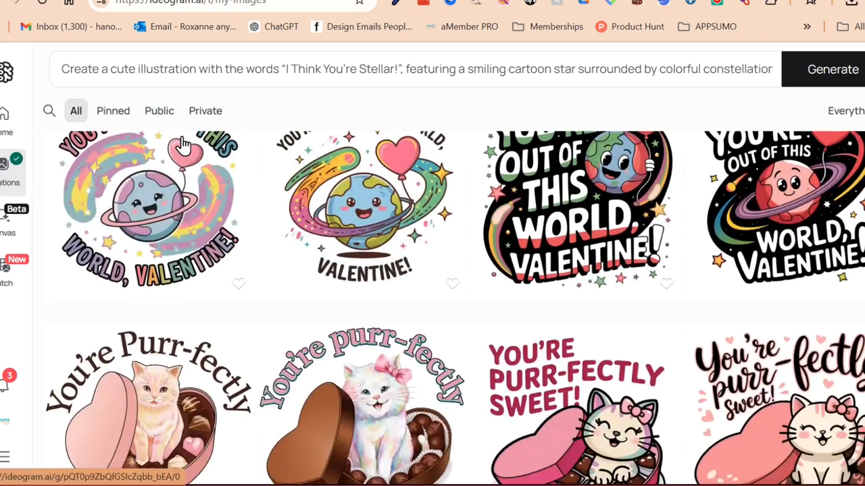